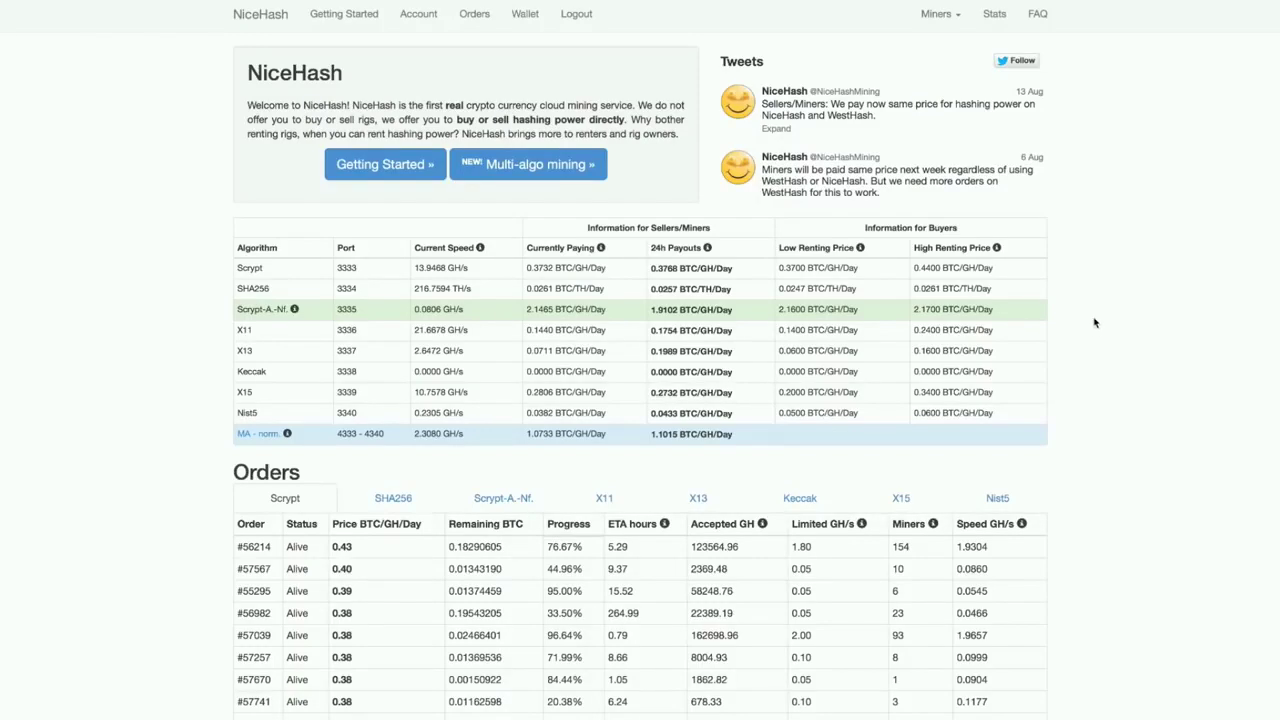
Log out, then fill the new-account form with the e-mail address twice and the captcha answer.
click(577, 15)
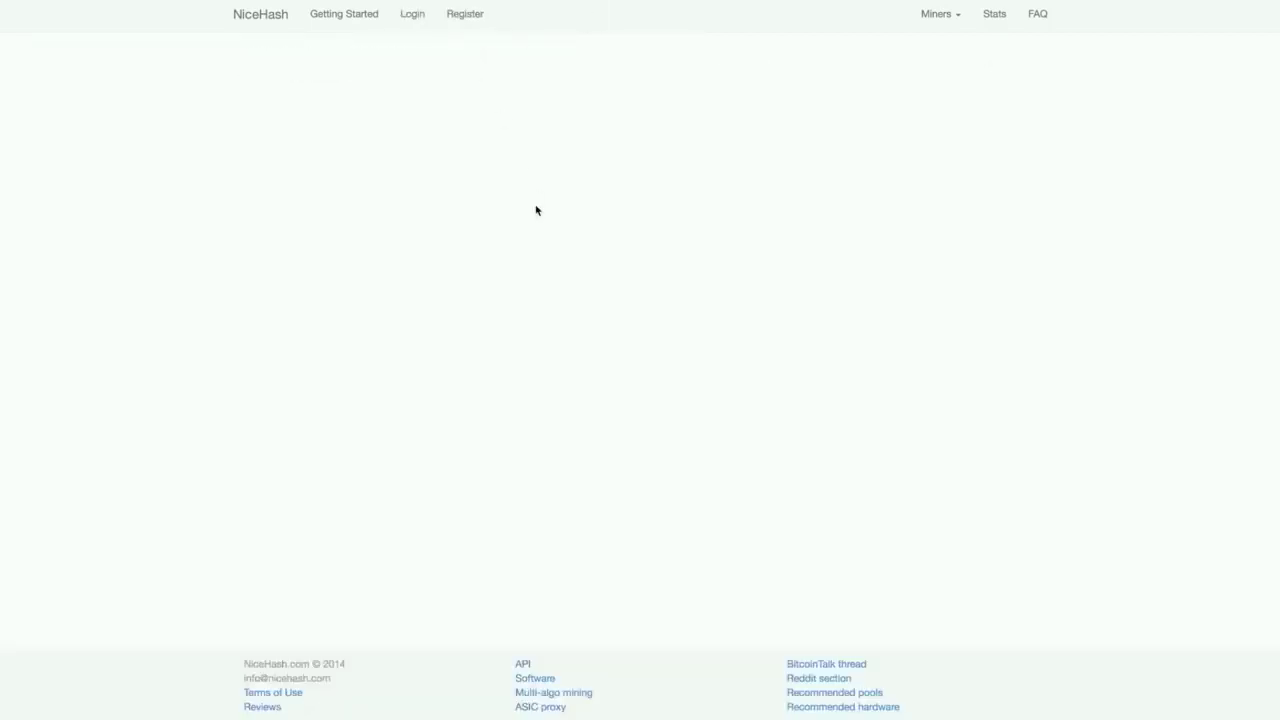
click(462, 20)
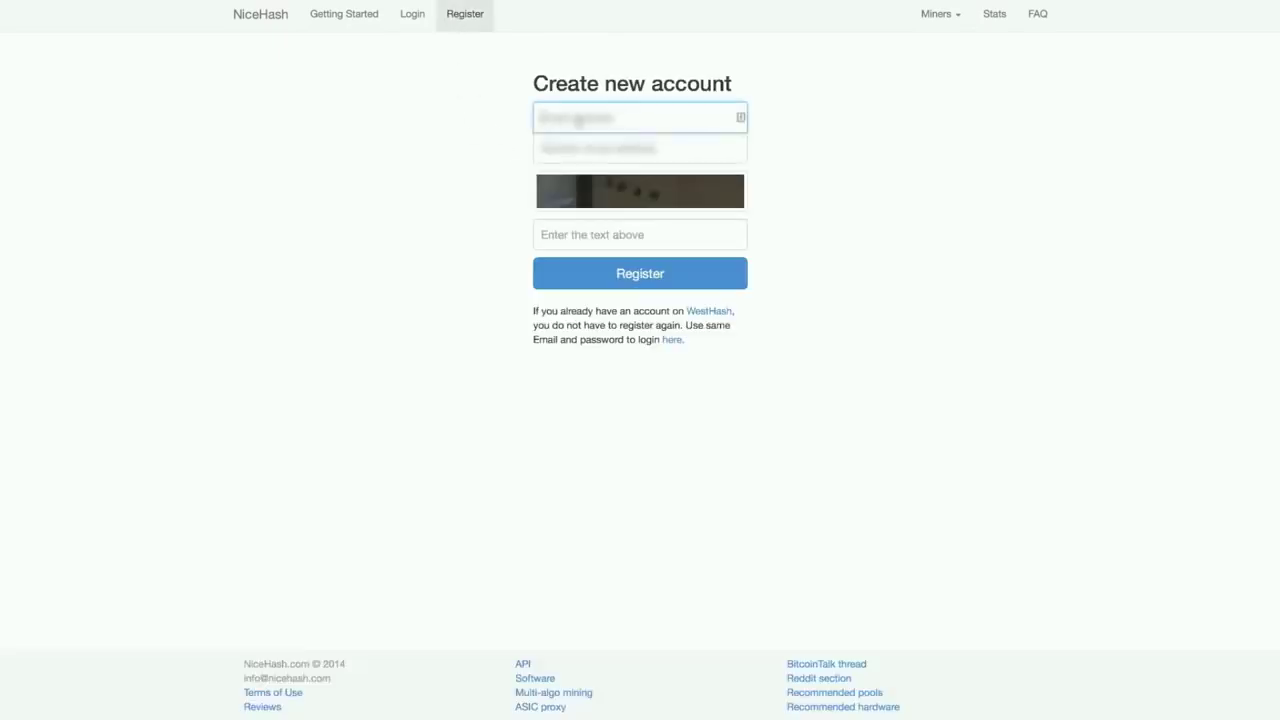
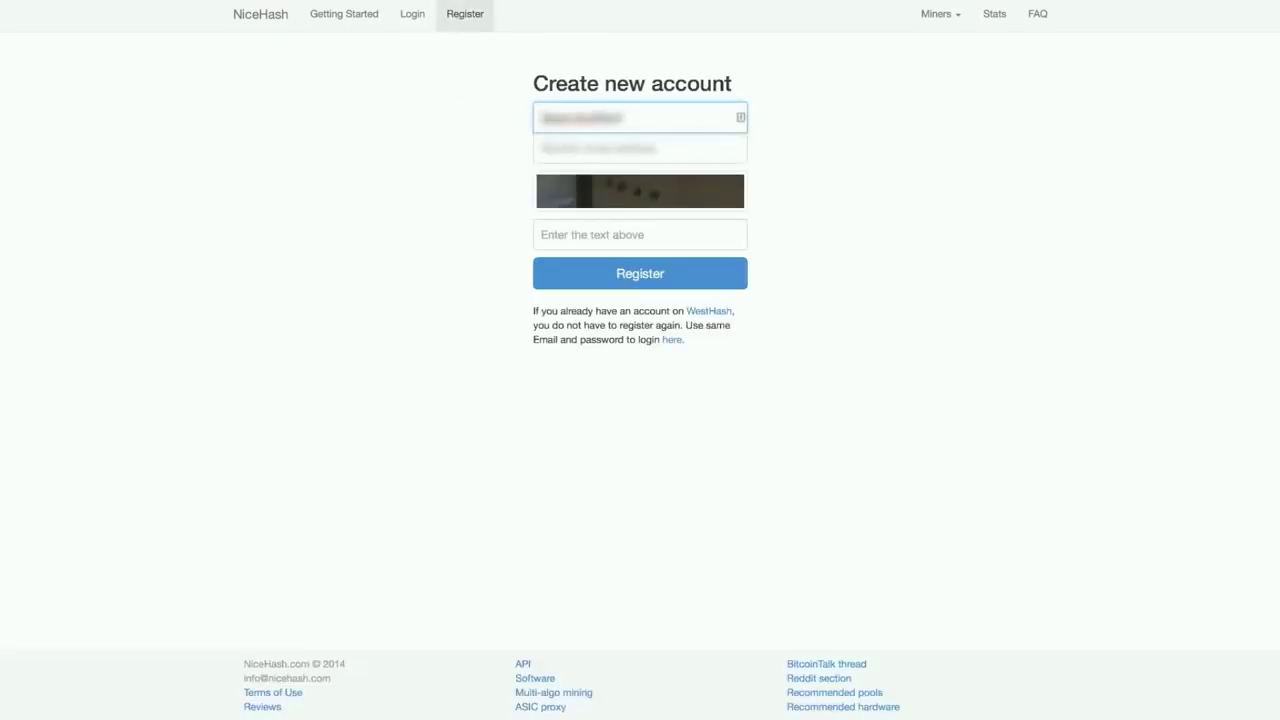
key(Tab)
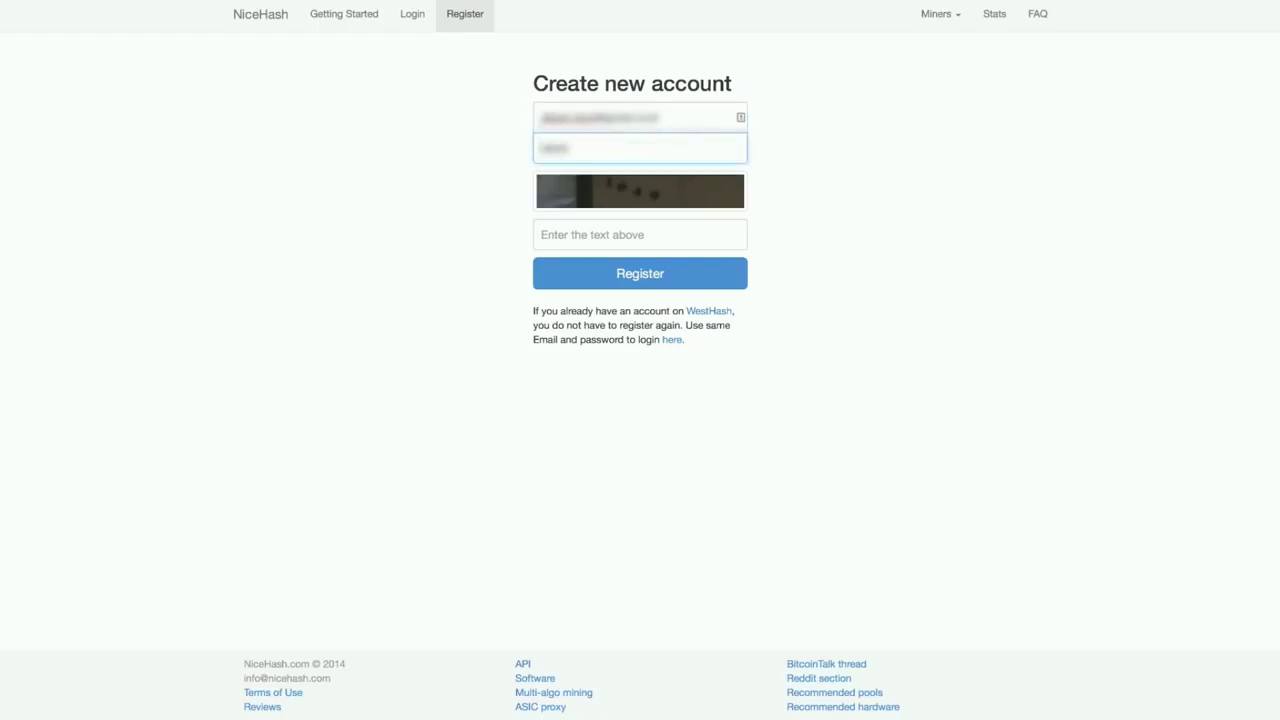
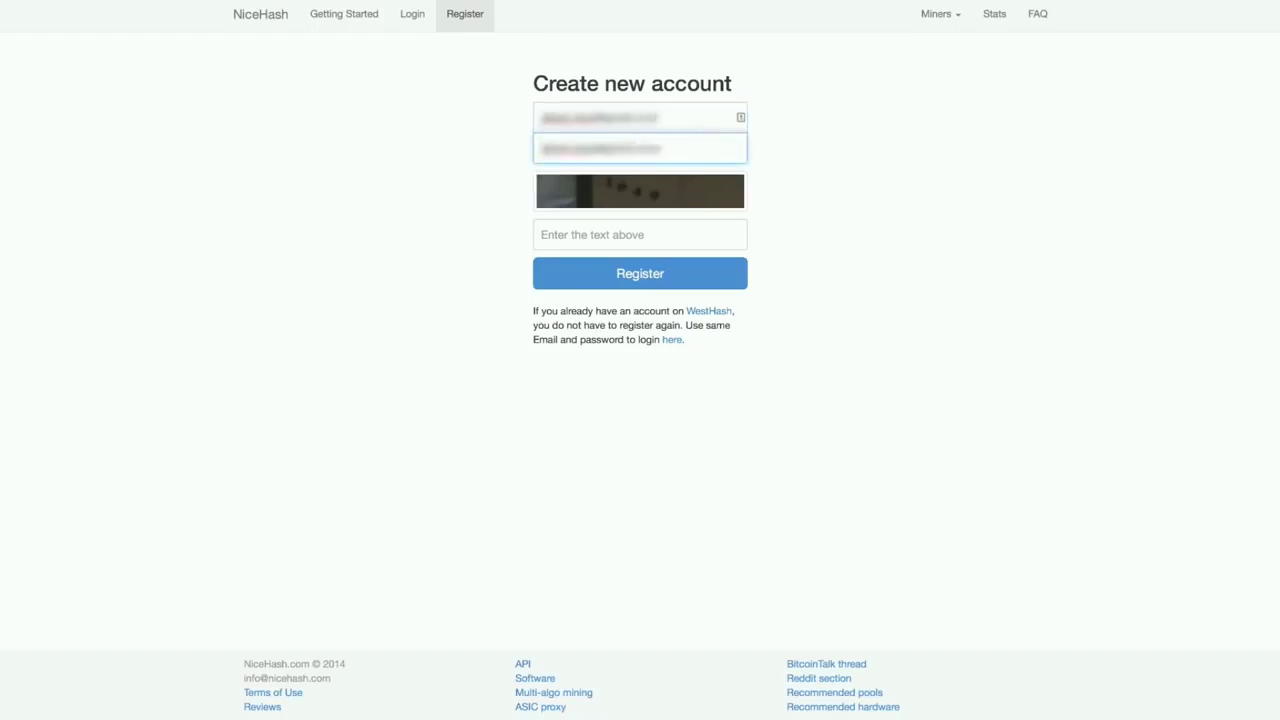
key(Tab)
text(1649)
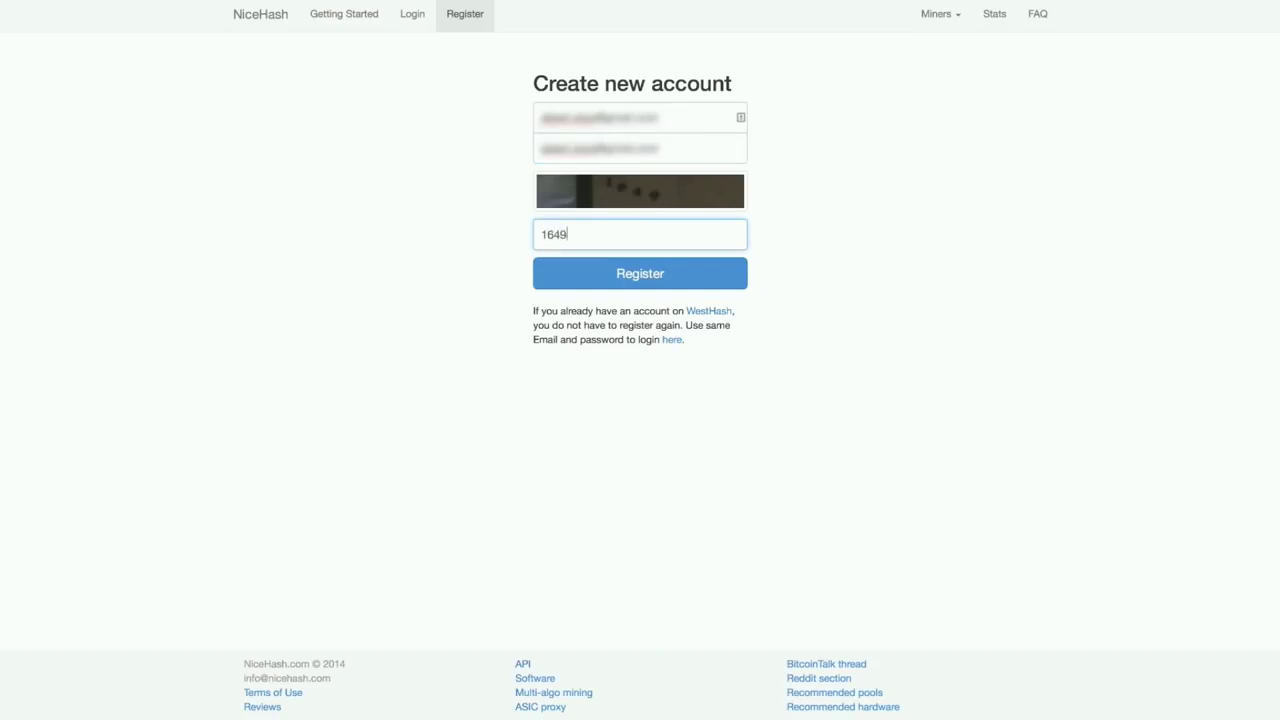
click(617, 302)
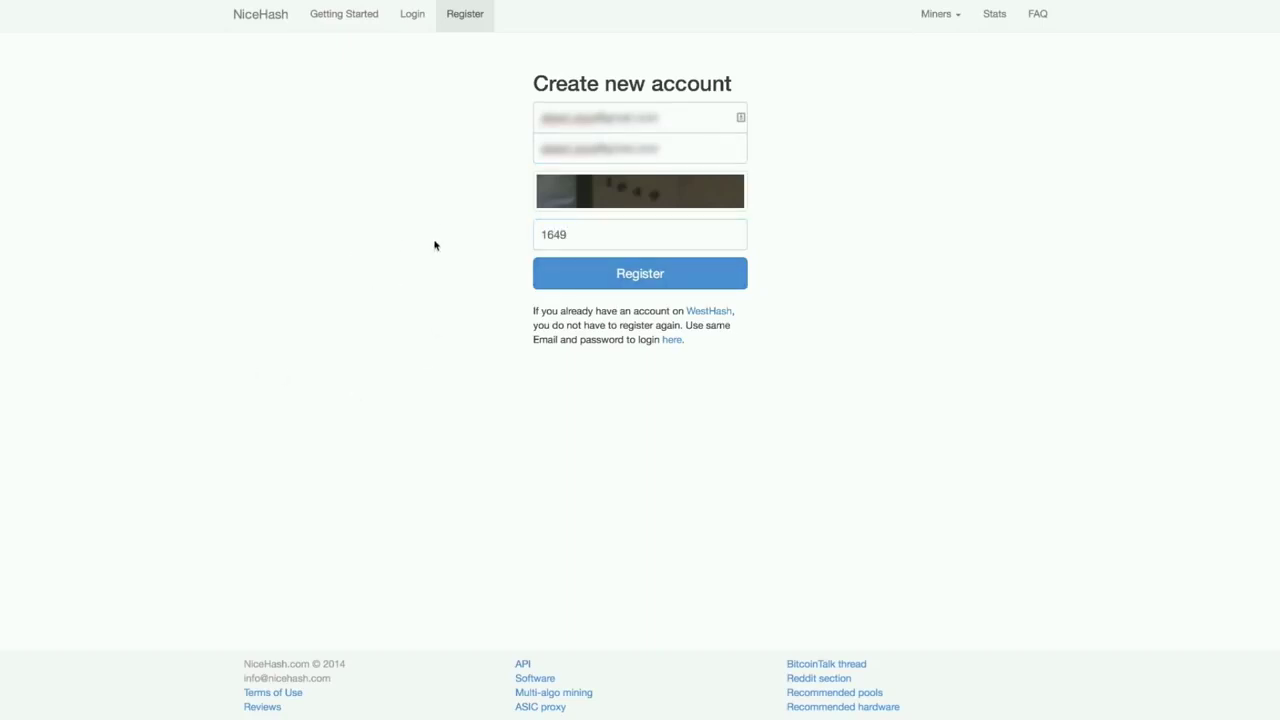
Log in to NiceHash with the saved credentials.
click(410, 16)
click(600, 127)
key(Return)
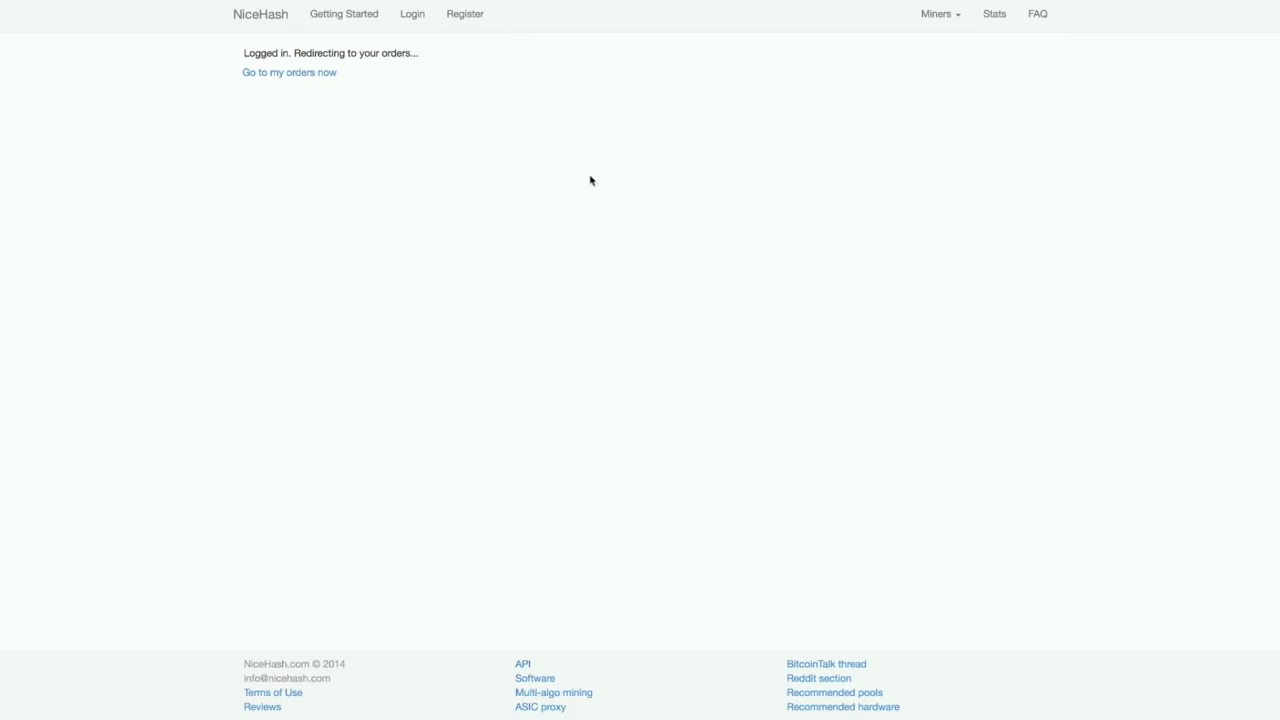
View the Bitcoin wallet page and select its deposit BTC address.
click(529, 15)
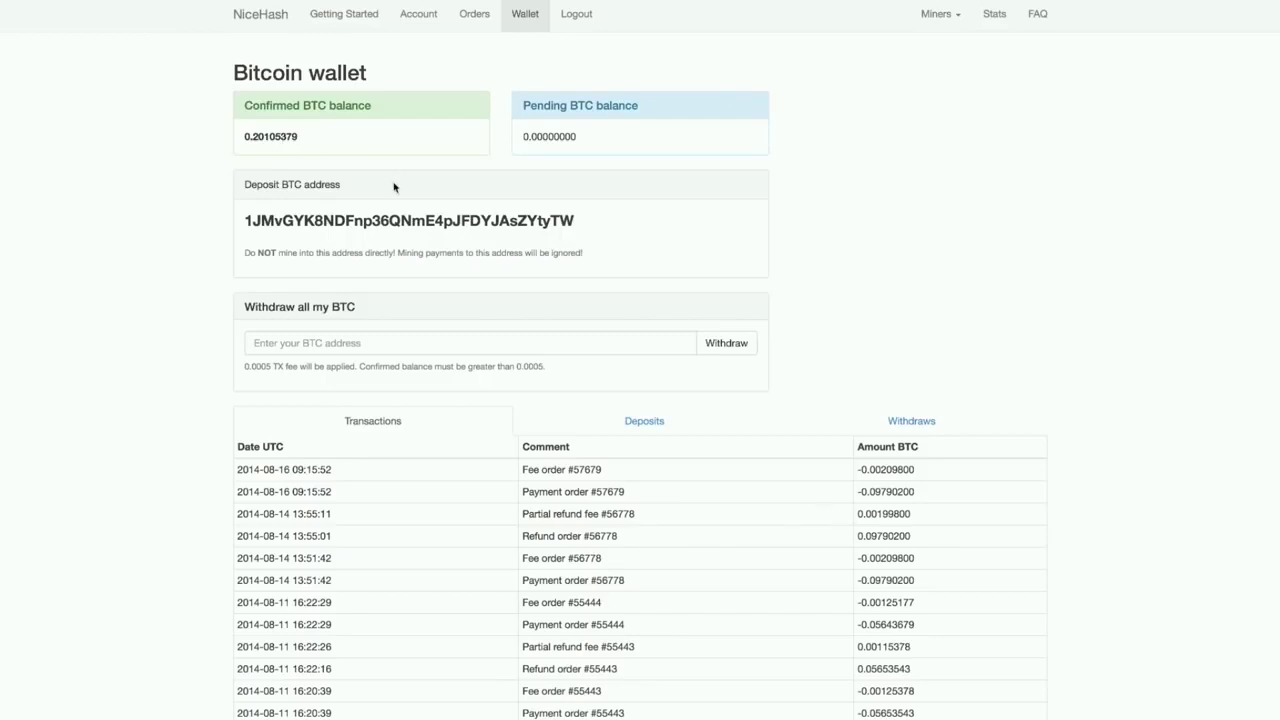
double_click(385, 222)
click(444, 248)
triple_click(338, 218)
click(563, 154)
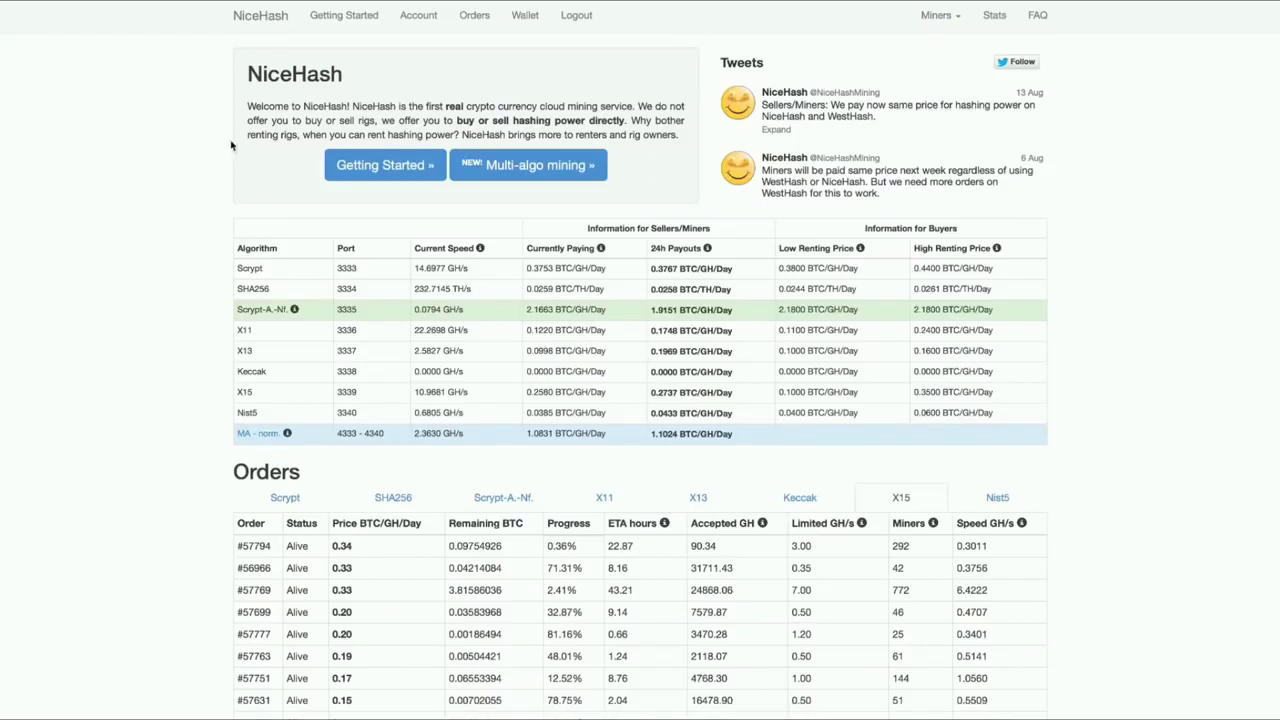
Reload the NiceHash home page and scroll down to the Orders table.
click(242, 16)
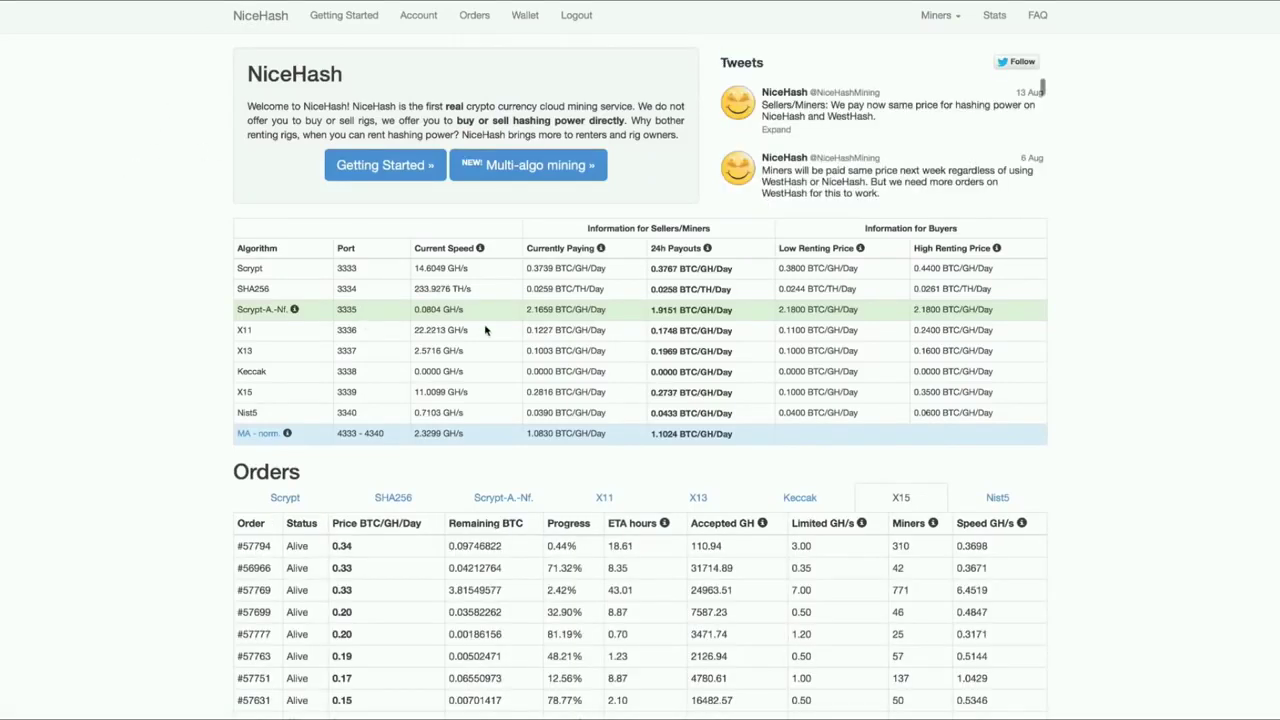
scroll(485, 330, down, 1)
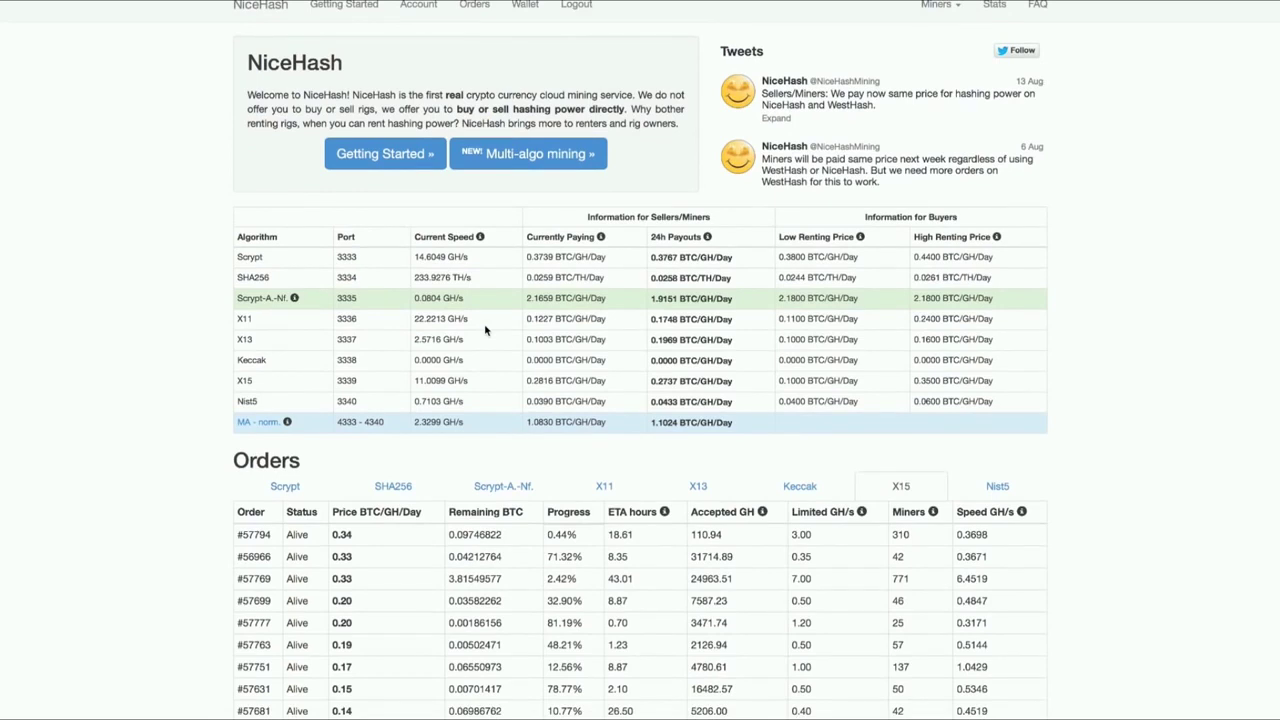
scroll(485, 330, down, 3)
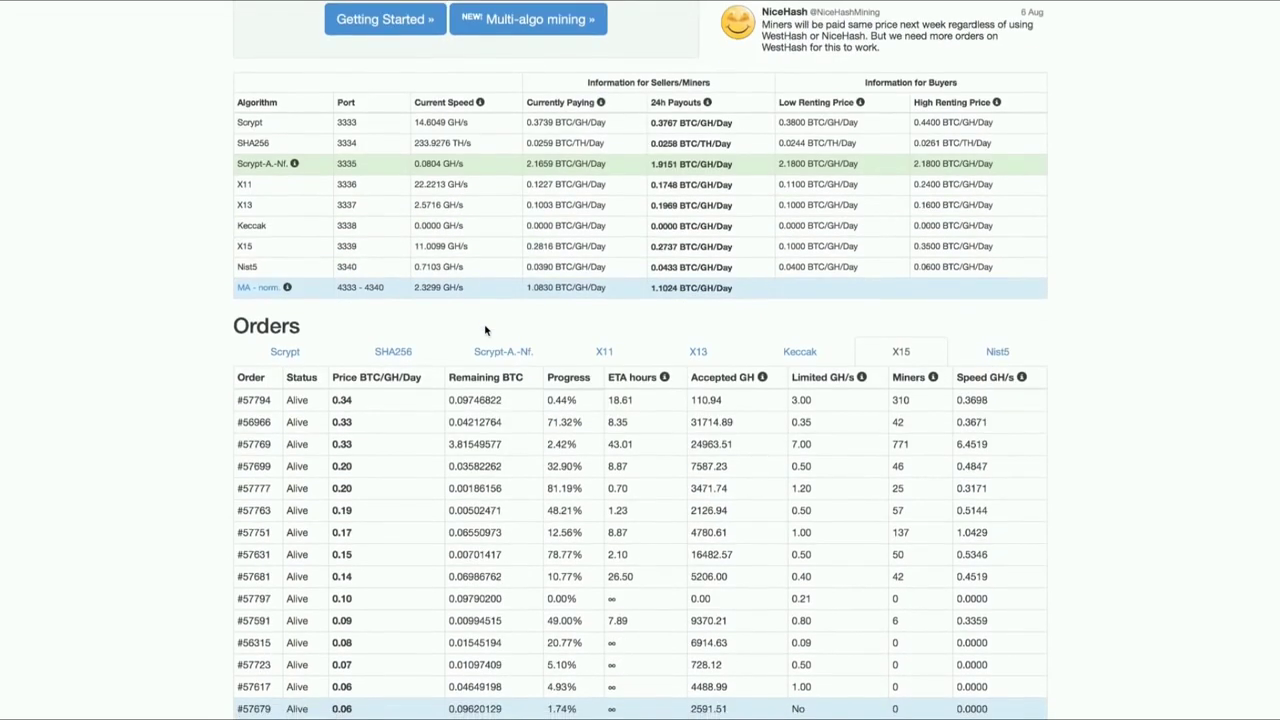
Show the X11 orders and scroll through them down to the dead orders and back.
click(606, 357)
scroll(700, 300, down, 4)
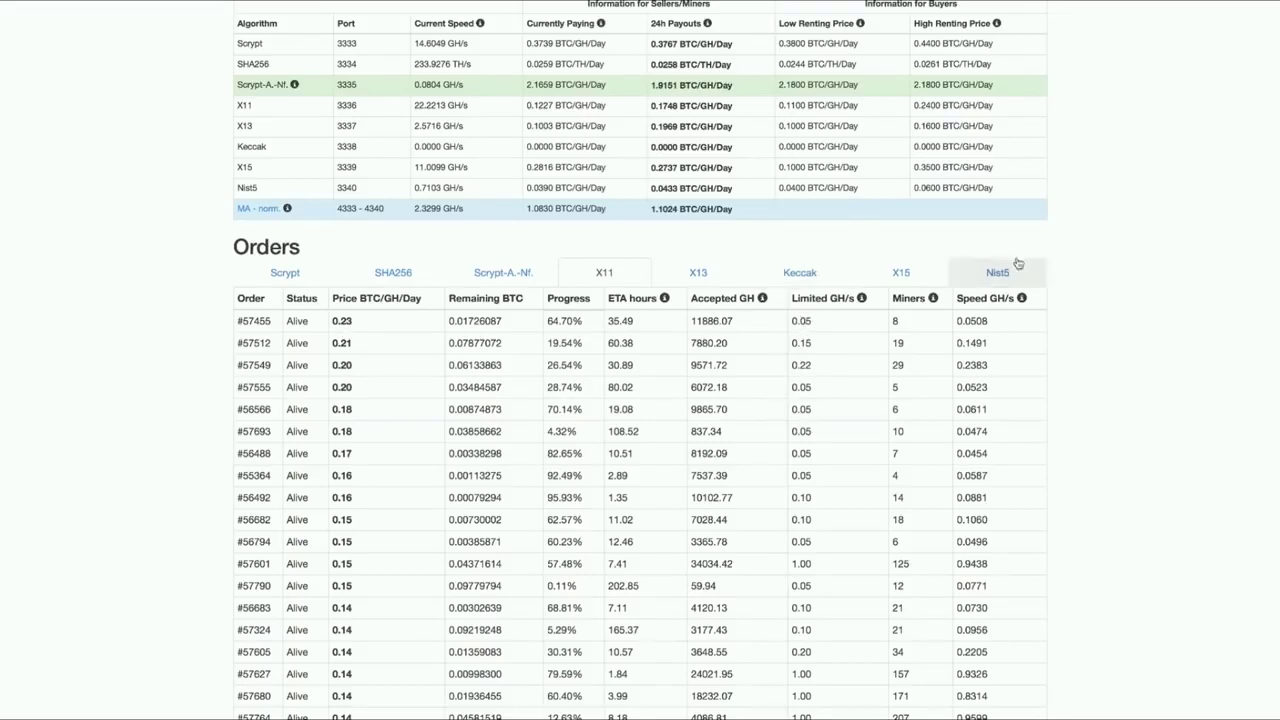
scroll(949, 216, down, 1)
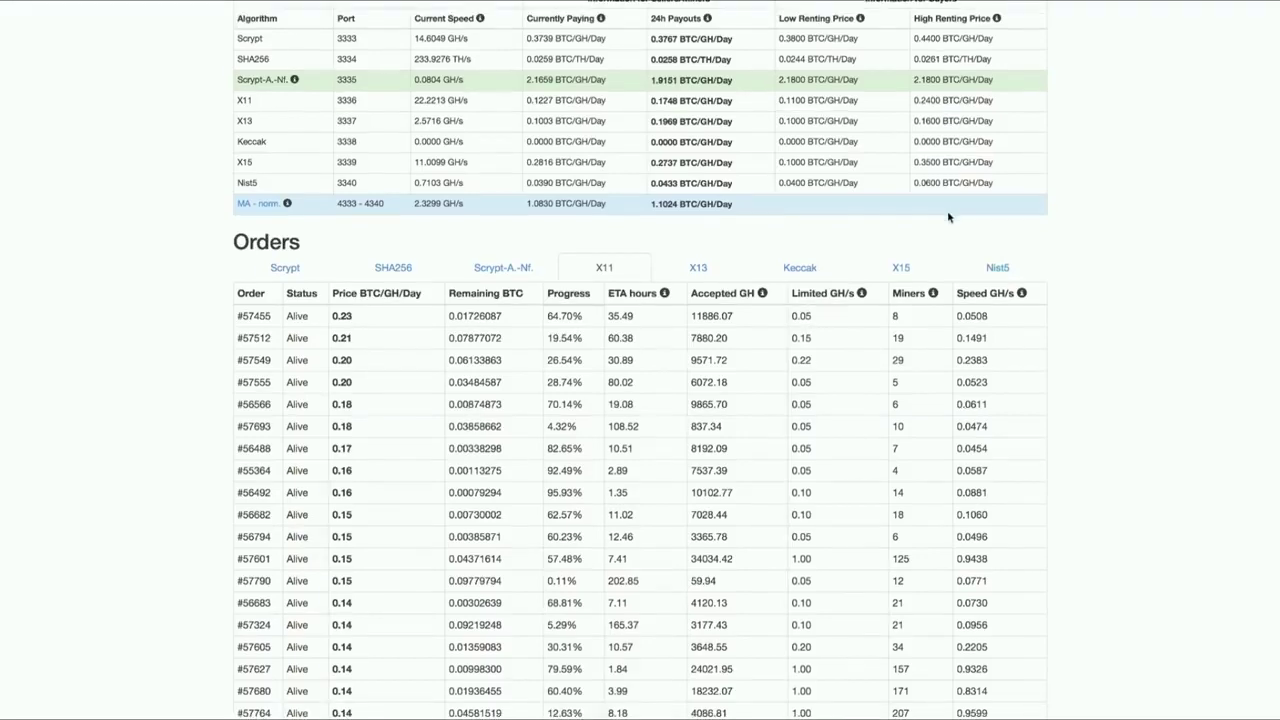
scroll(449, 323, down, 3)
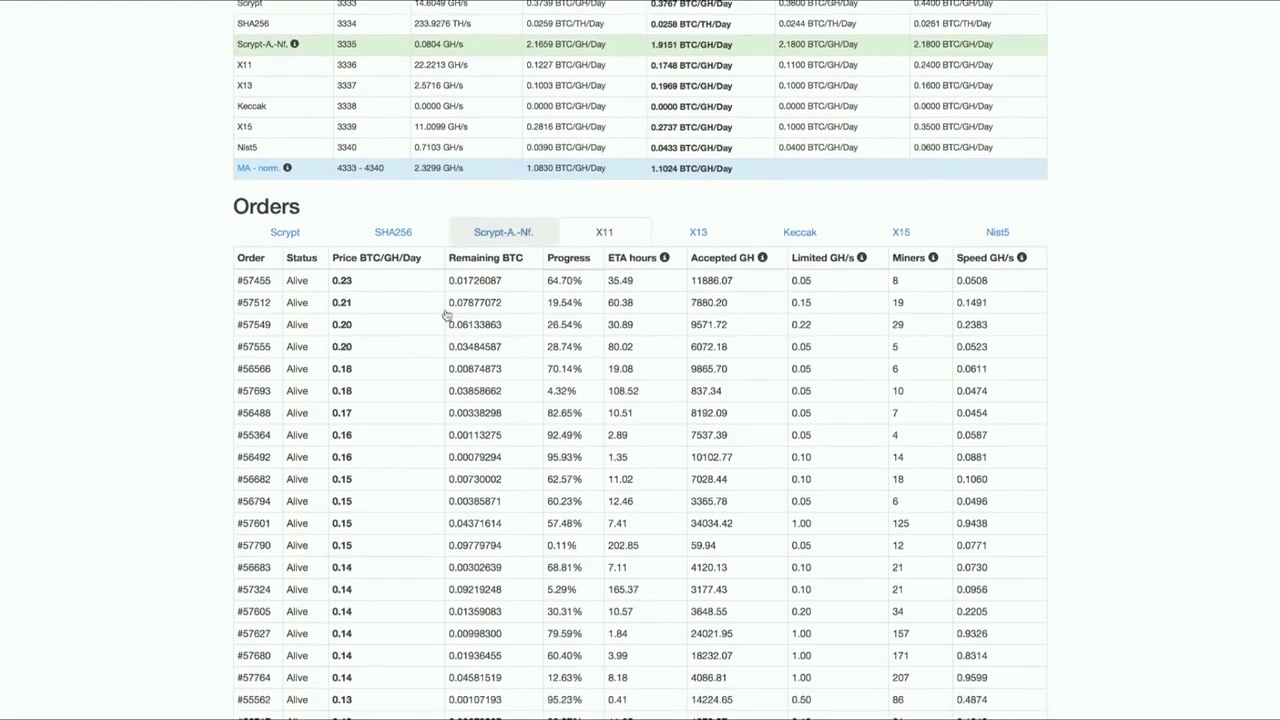
scroll(411, 377, down, 7)
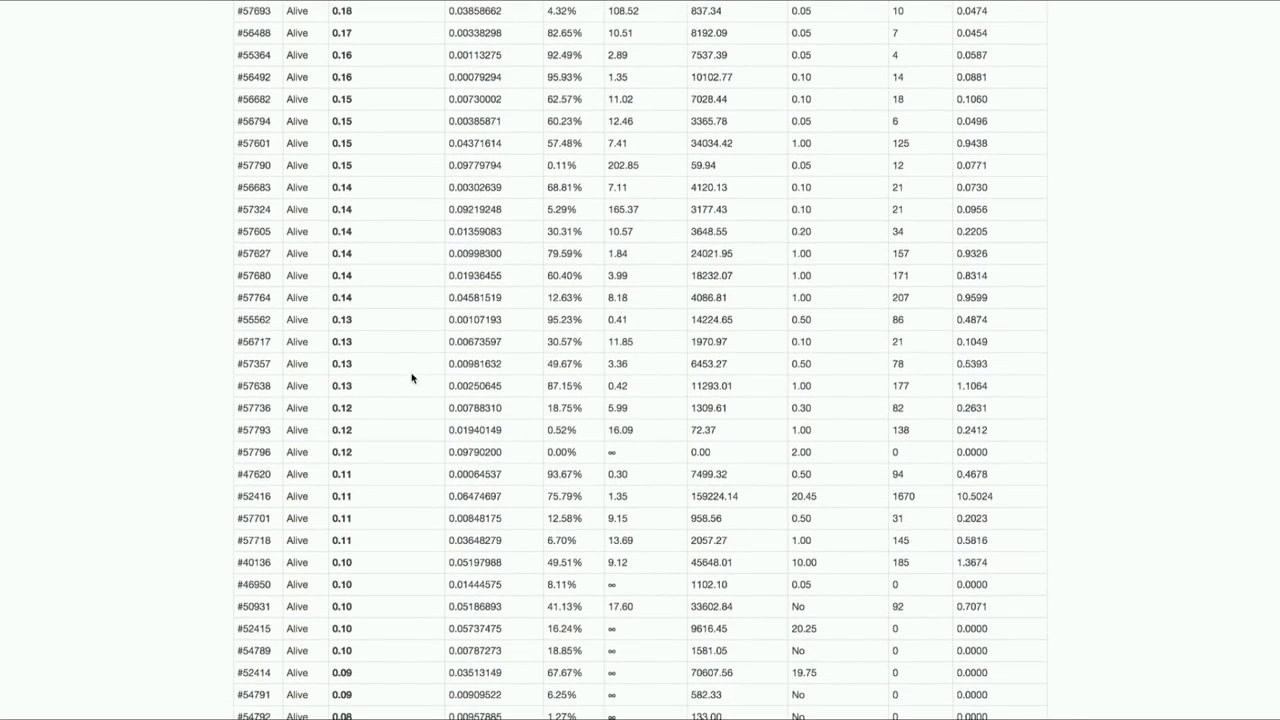
scroll(347, 507, down, 3)
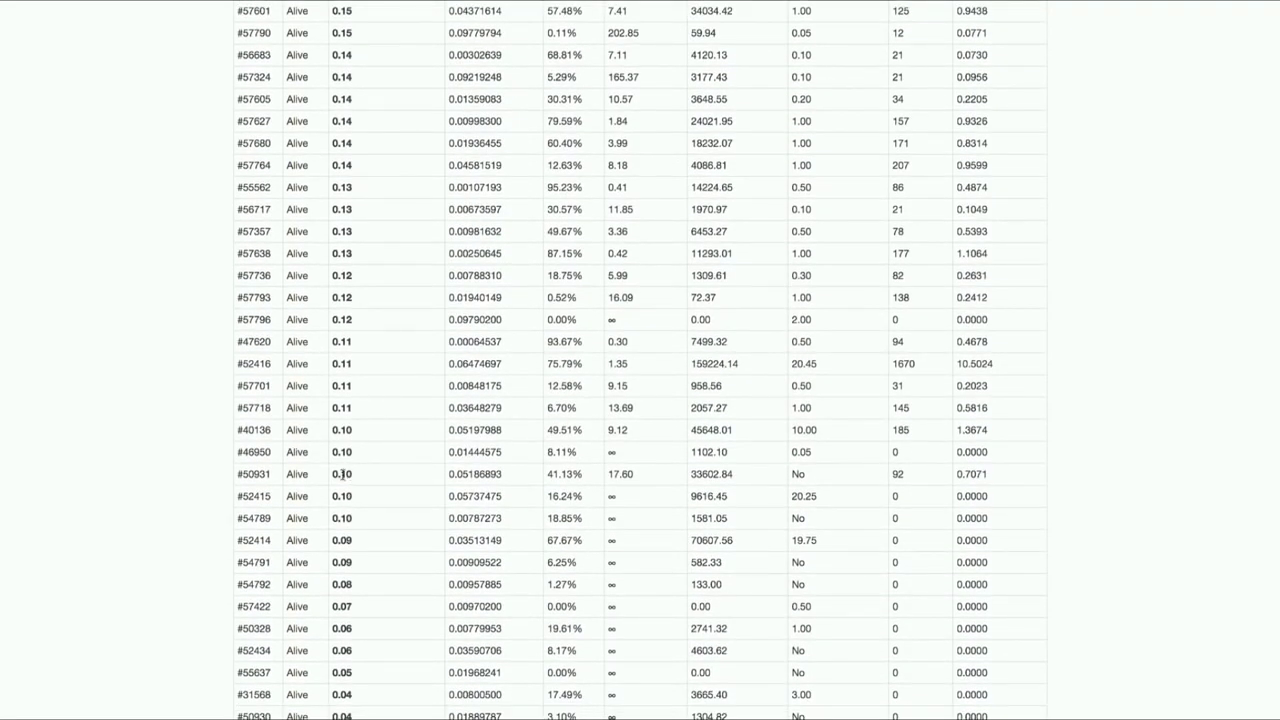
scroll(388, 481, down, 2)
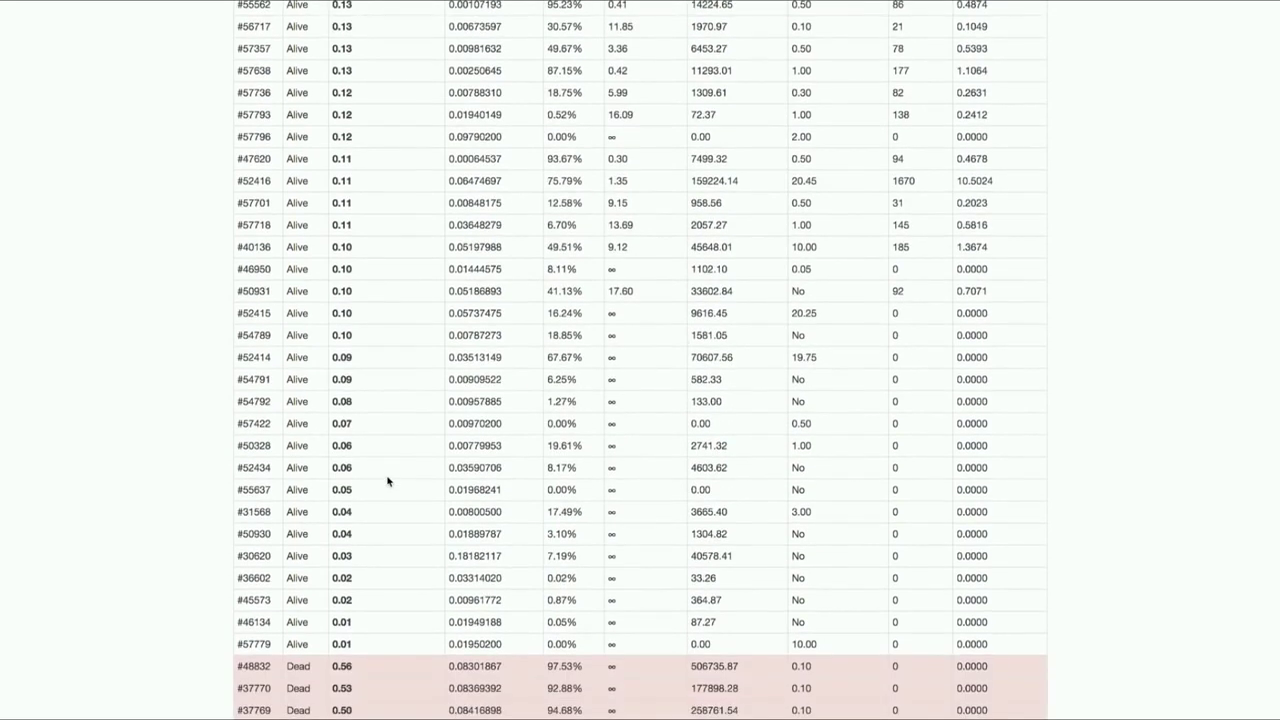
scroll(388, 481, up, 5)
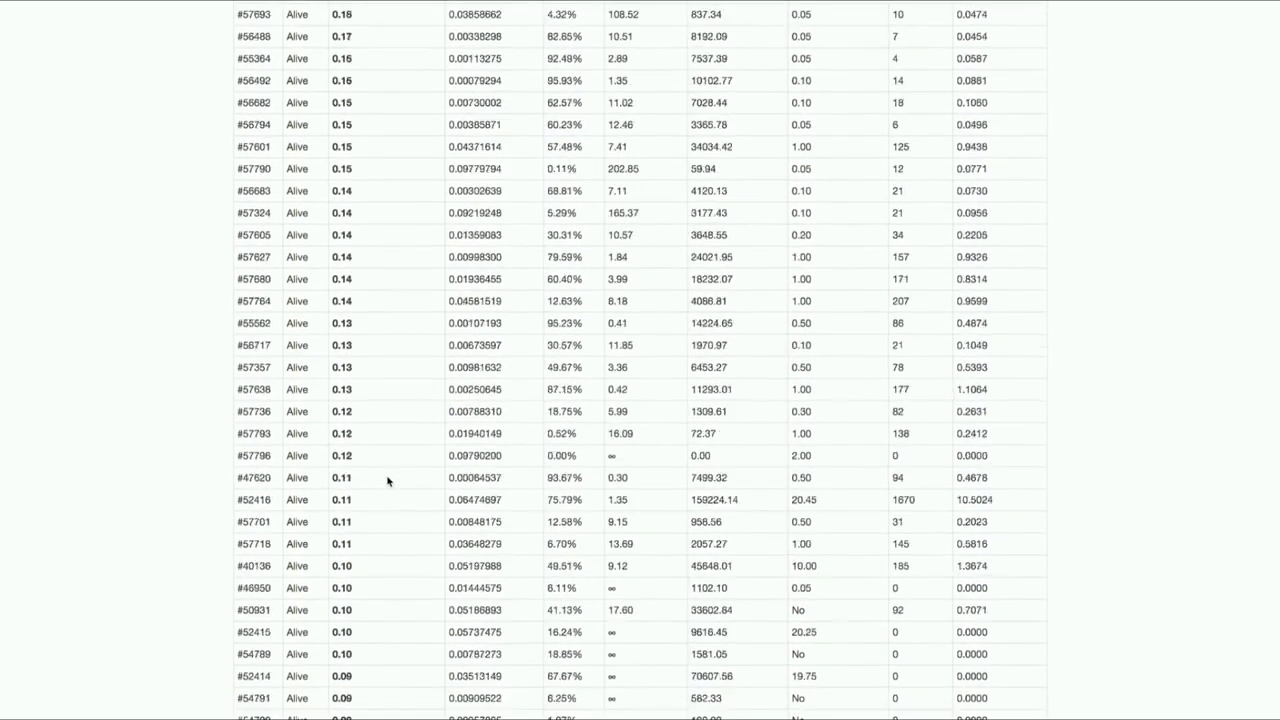
scroll(388, 481, up, 1)
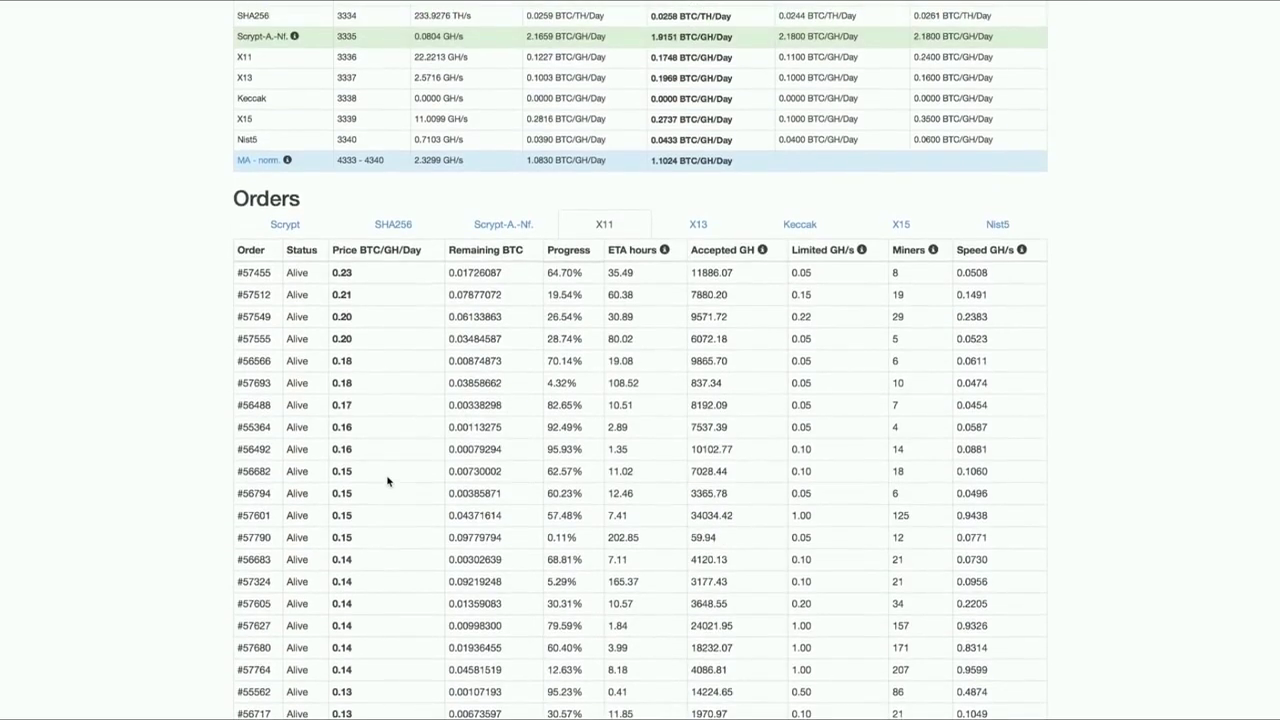
scroll(388, 479, up, 1)
scroll(379, 462, up, 3)
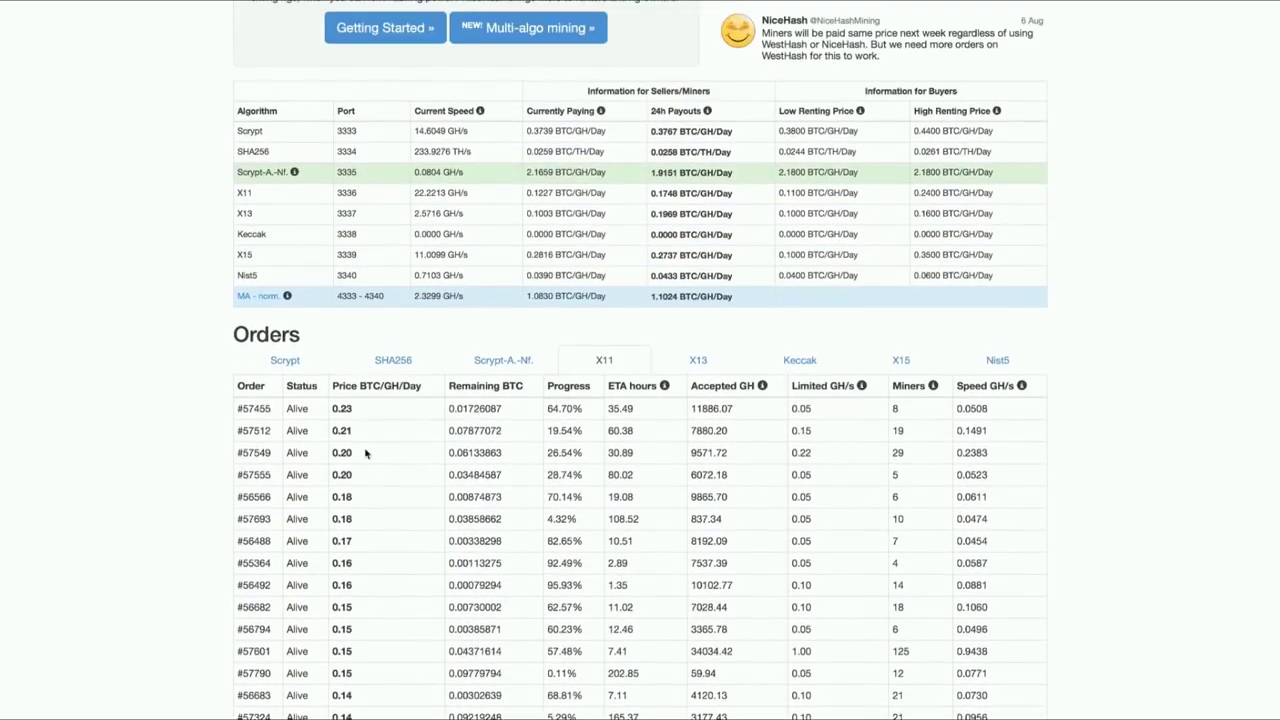
scroll(341, 410, up, 4)
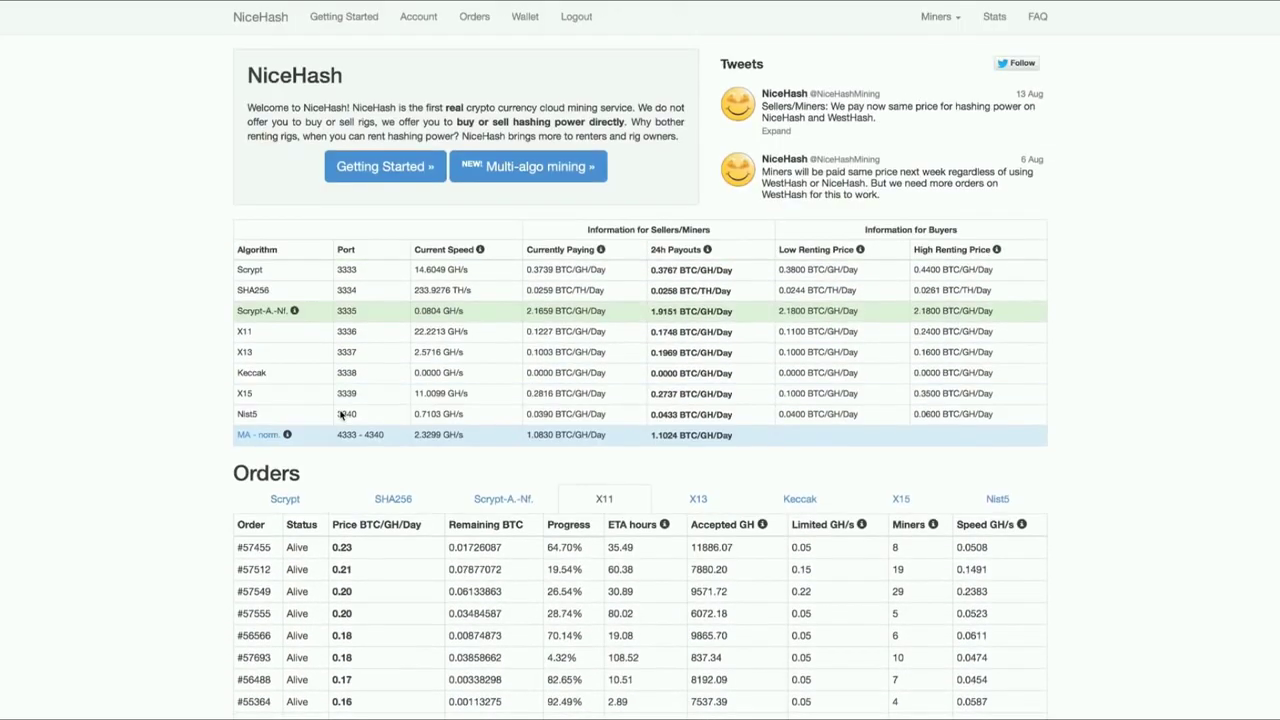
Start a new hash-power order using the X11 algorithm.
click(476, 16)
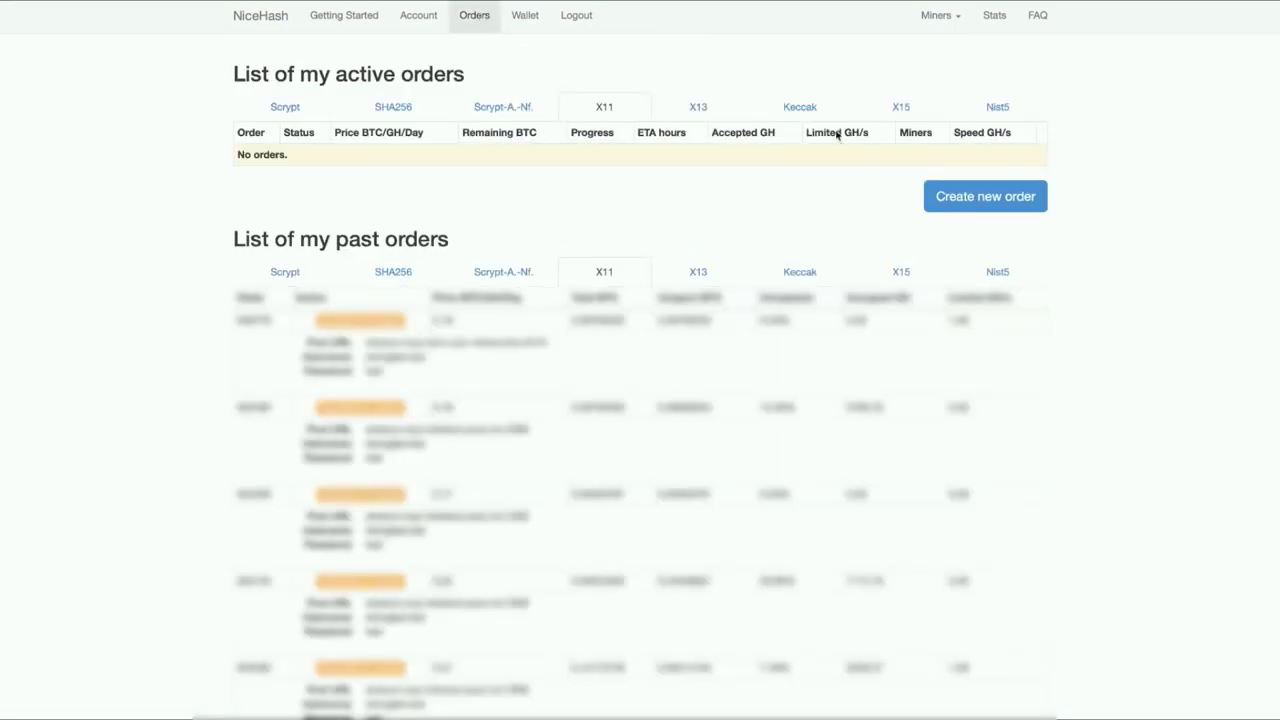
click(973, 198)
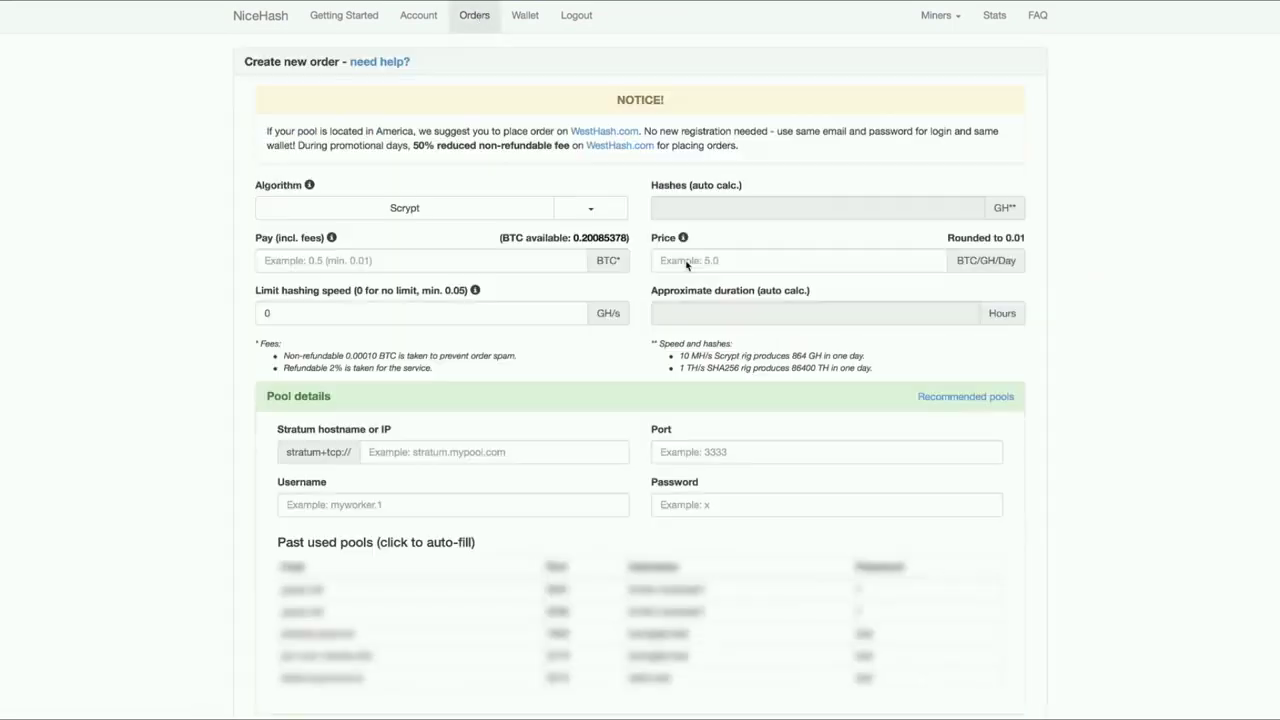
click(590, 209)
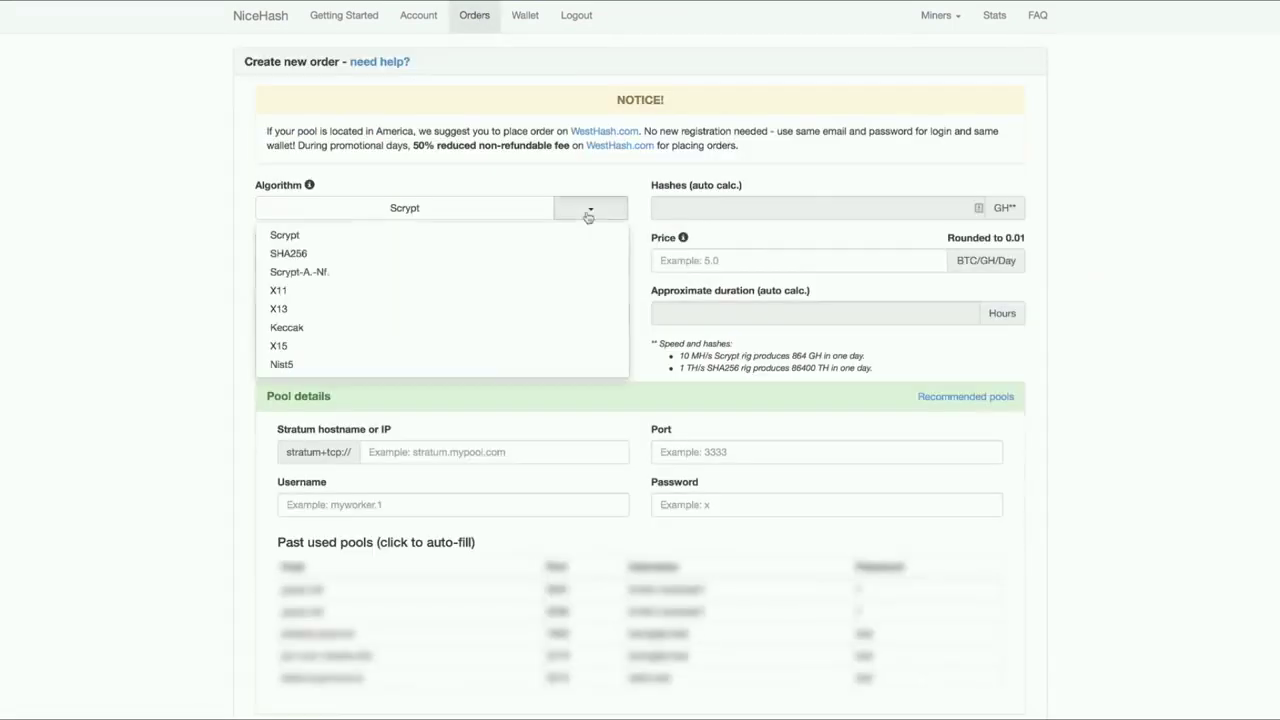
click(341, 292)
Enter pay 0.1 BTC, speed limit 5 GH/s and price 0.24 BTC/GH/Day.
click(518, 263)
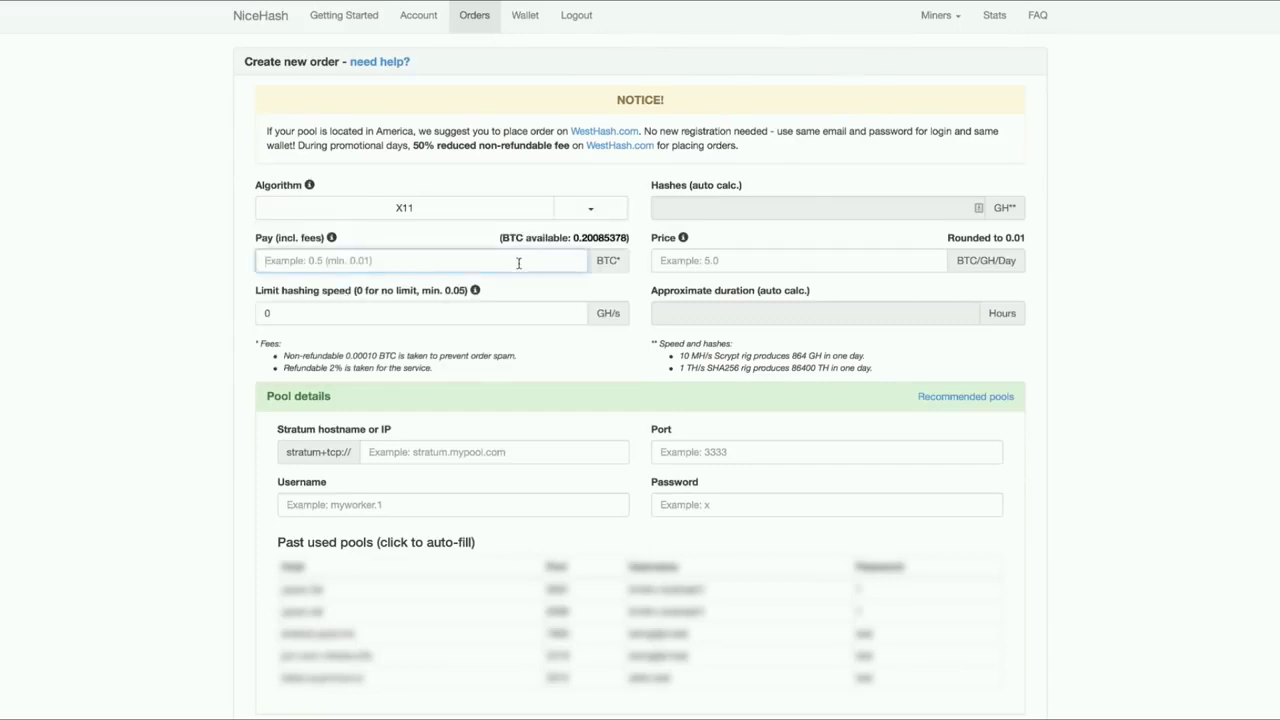
text(0.1)
click(453, 313)
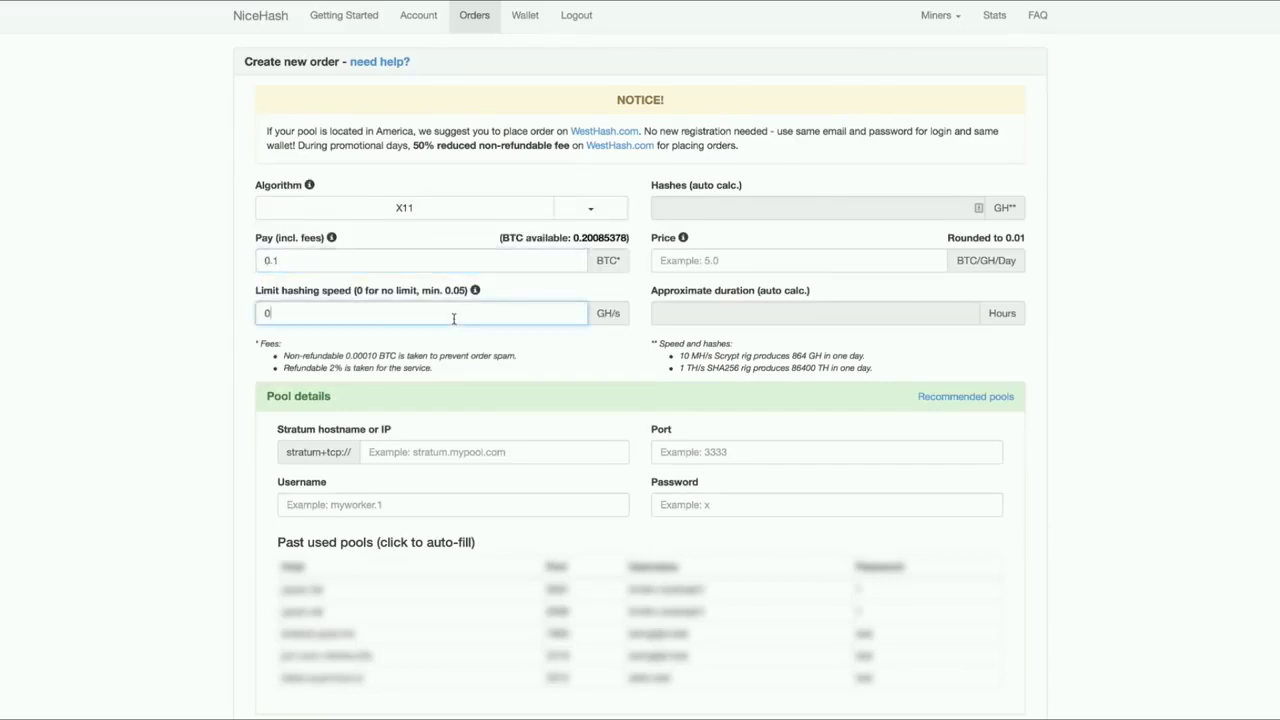
key(BackSpace)
text(5)
click(789, 261)
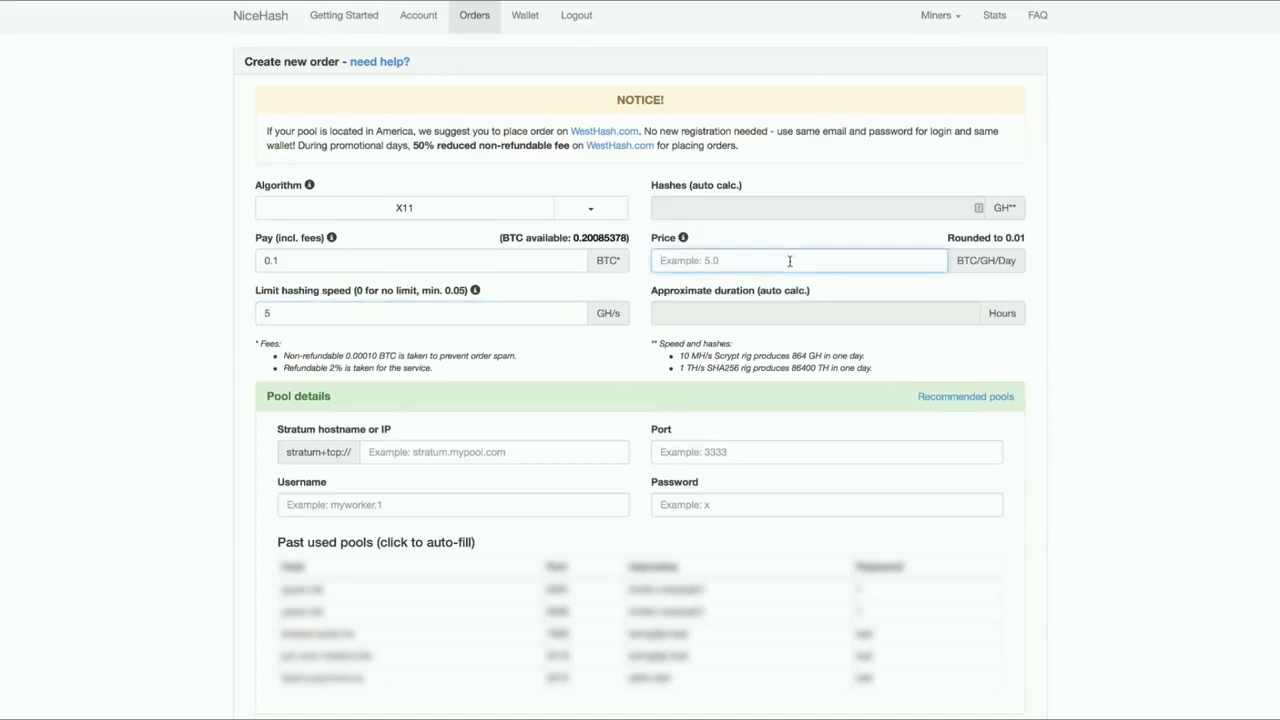
text(0.2)
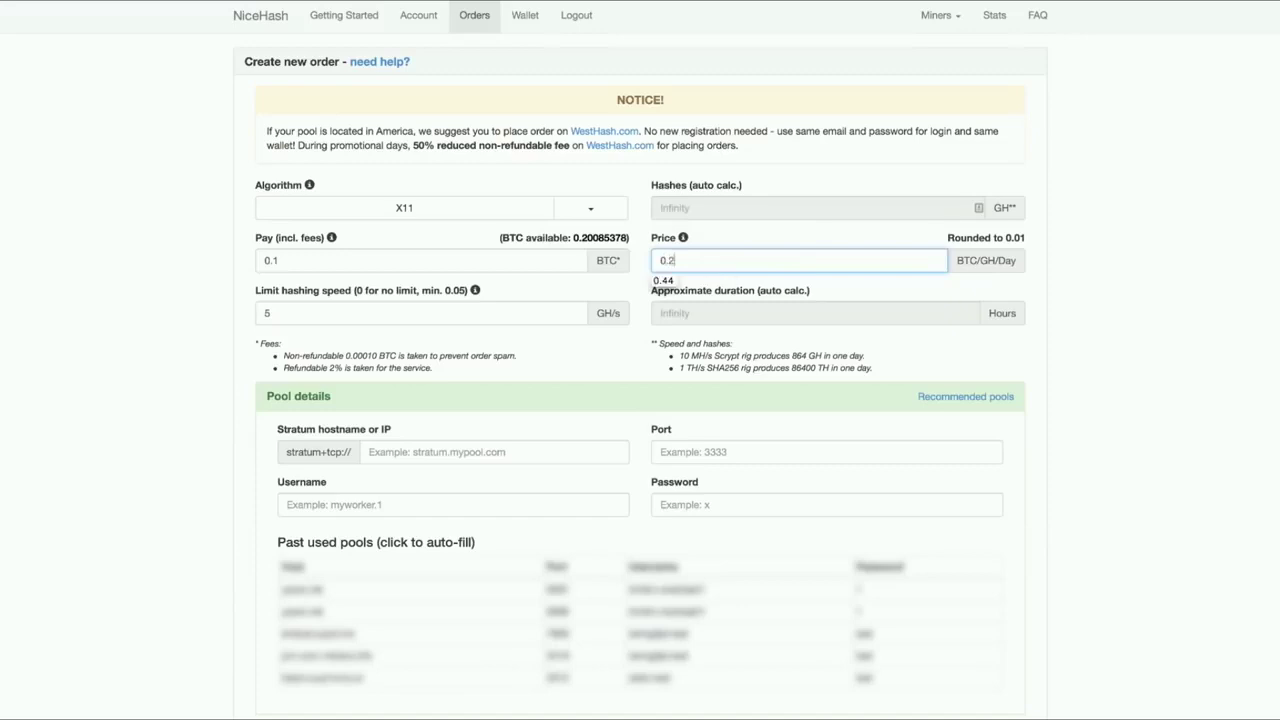
text(4)
click(1074, 283)
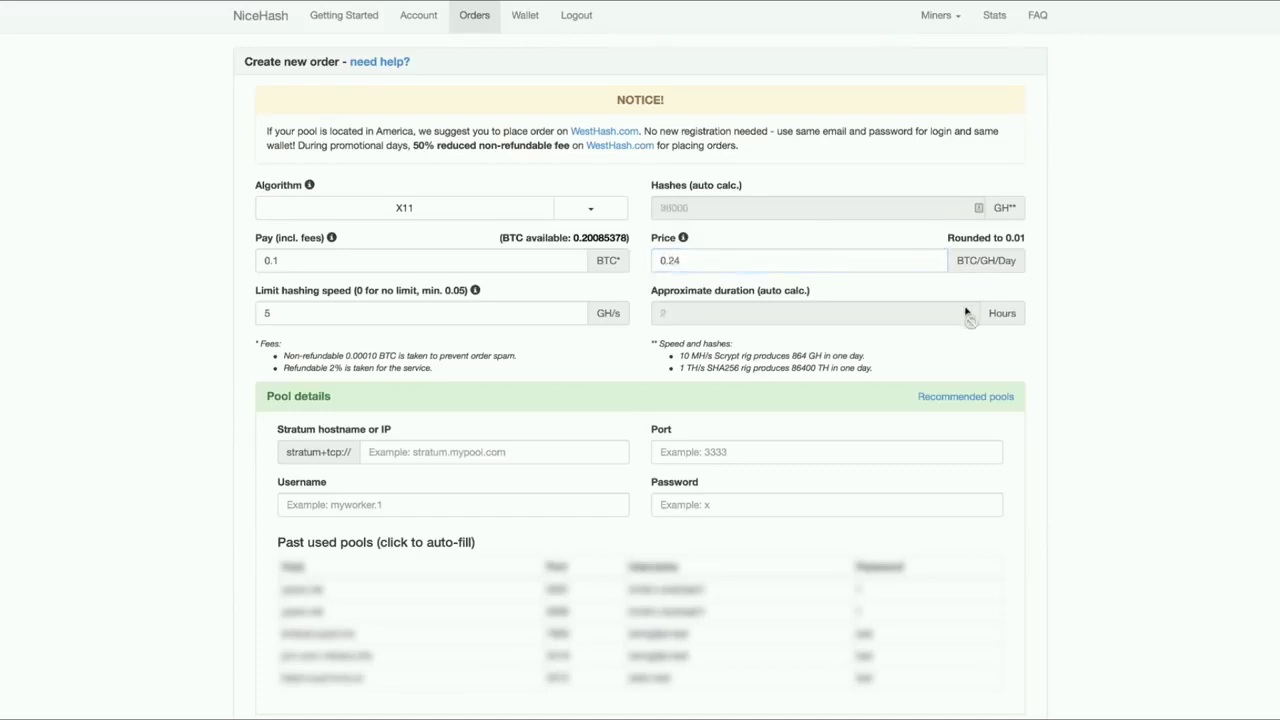
scroll(720, 272, down, 1)
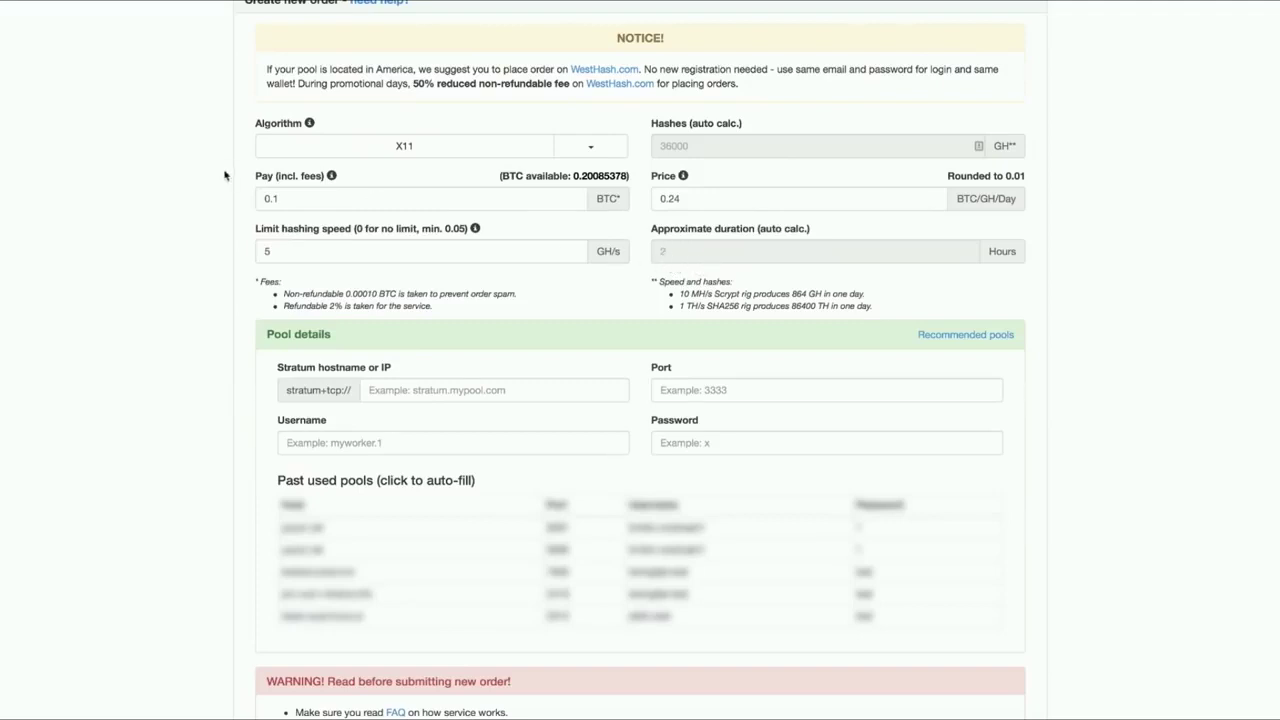
Re-edit the price, trying 0.11 before settling back on 0.24.
click(709, 198)
key(BackSpace)
key(BackSpace)
text(11)
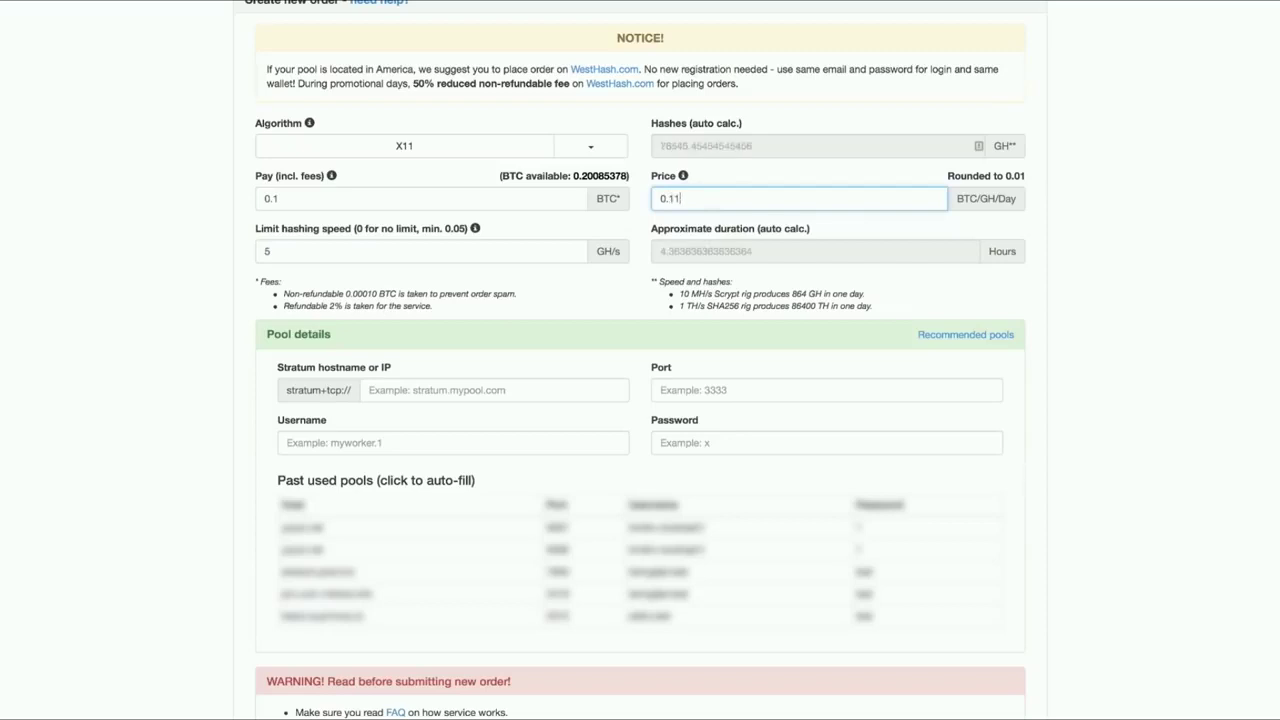
key(BackSpace)
key(BackSpace)
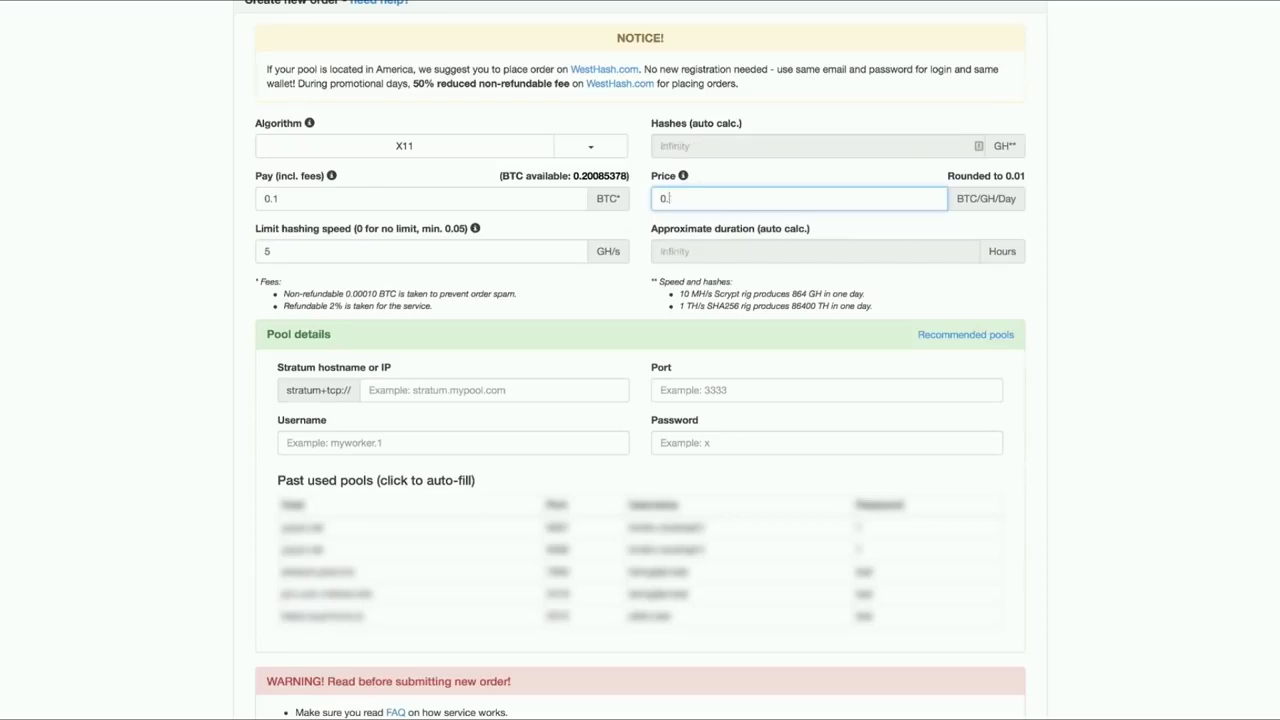
text(24)
click(424, 388)
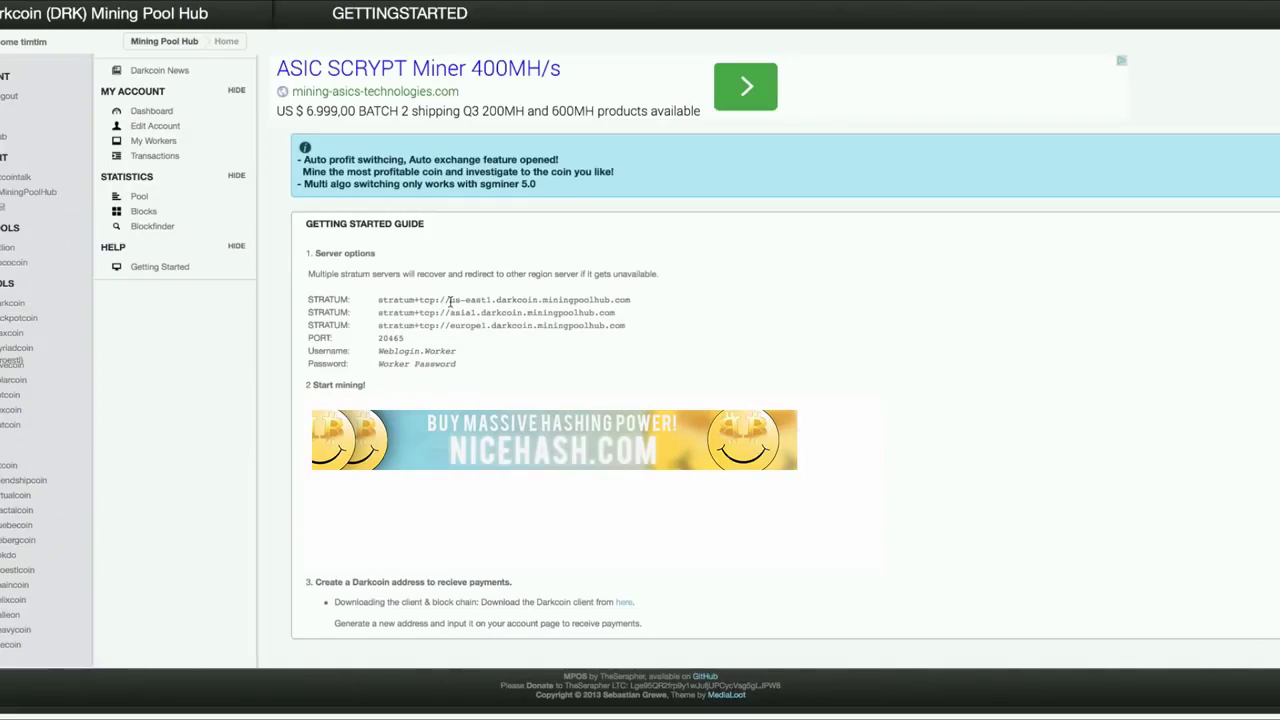
Select the us-east1.darkcoin.miningpoolhub.com stratum address in the Mining Pool Hub guide.
drag(450, 300, 627, 300)
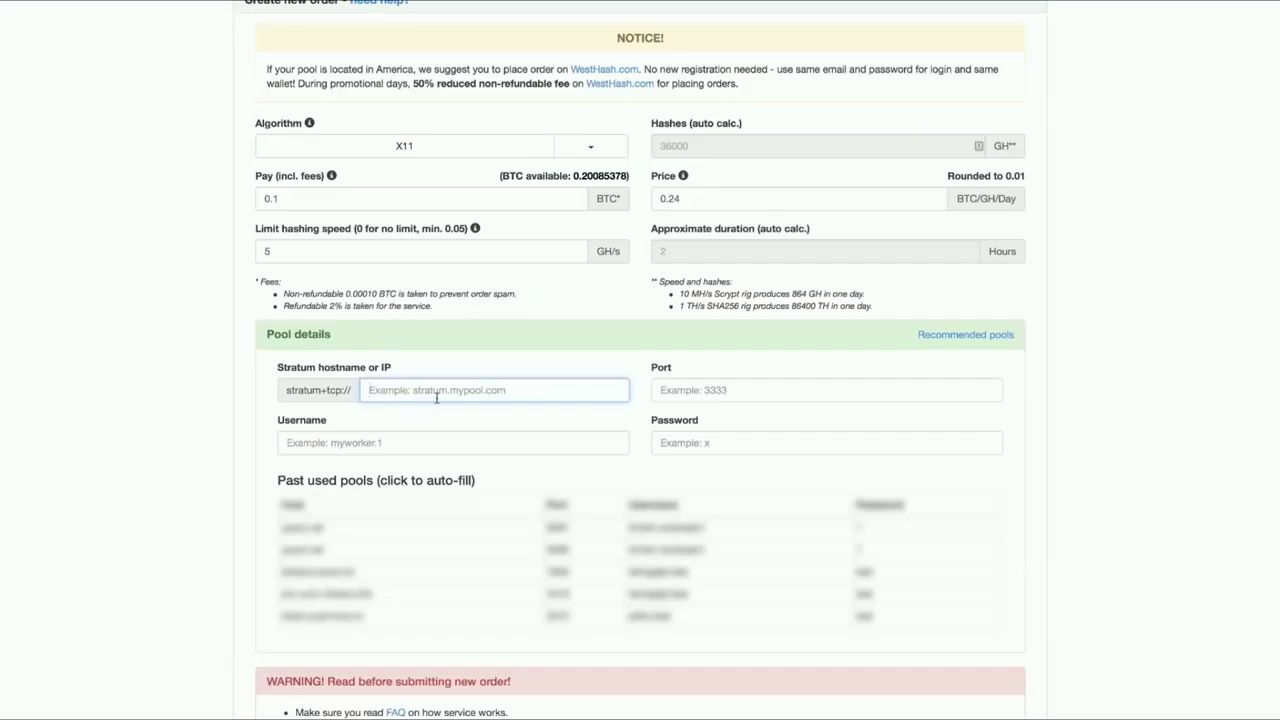
Set the stratum hostname to us-east1.darkcoin.miningpoolhub.com with port 20465.
text(us-east1.darkcoin.miningpoolhub.com)
click(682, 388)
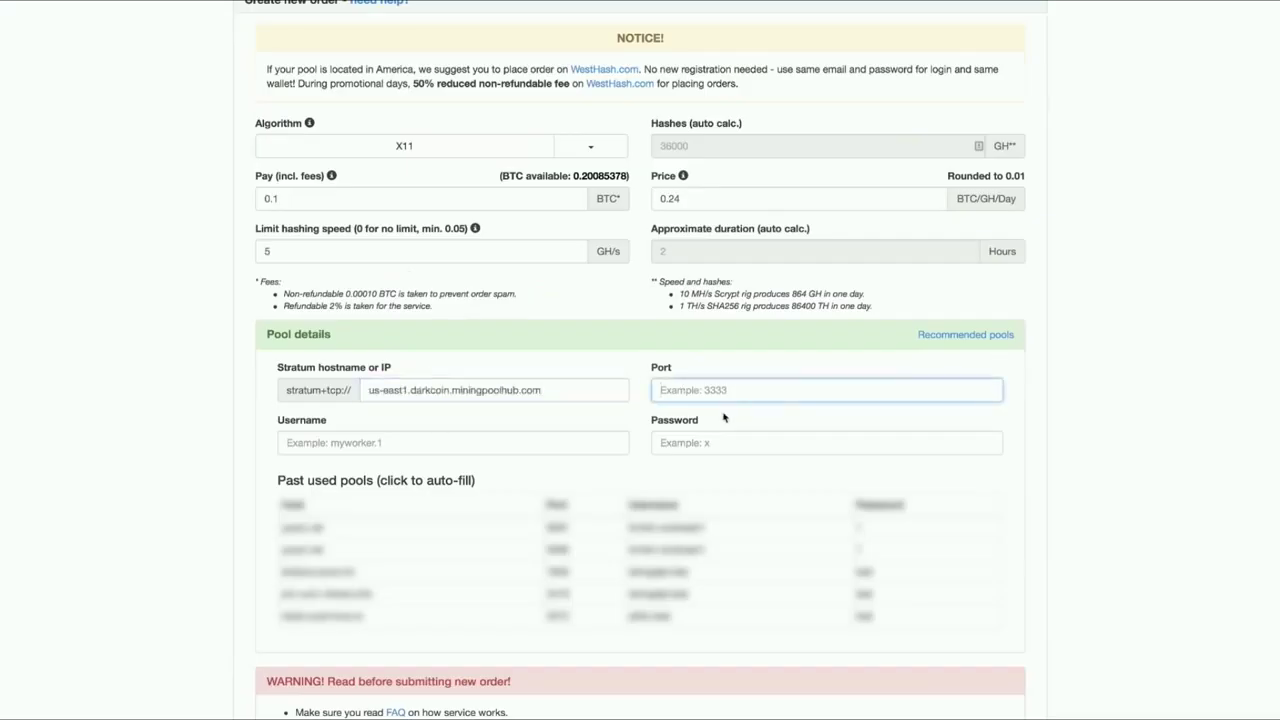
text(20465)
Enter the worker username and password, then submit the X11 order.
click(370, 446)
text(timtim.ni)
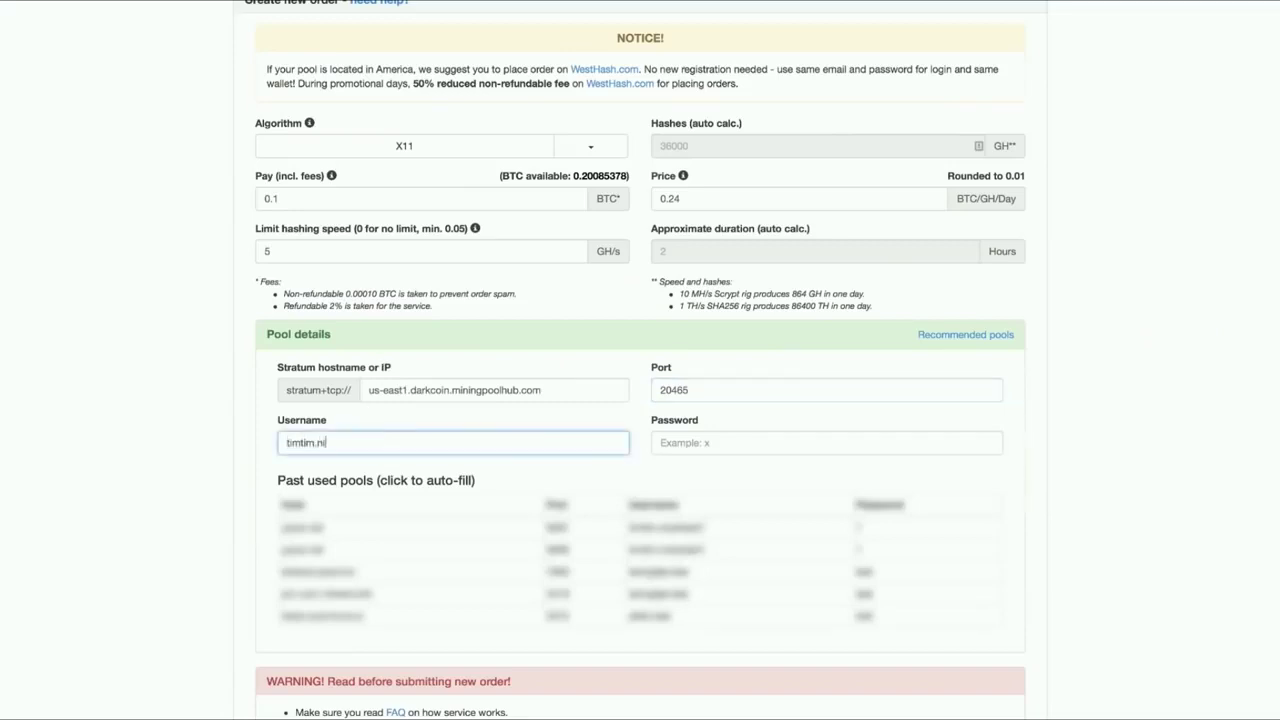
text(cehash1)
key(Tab)
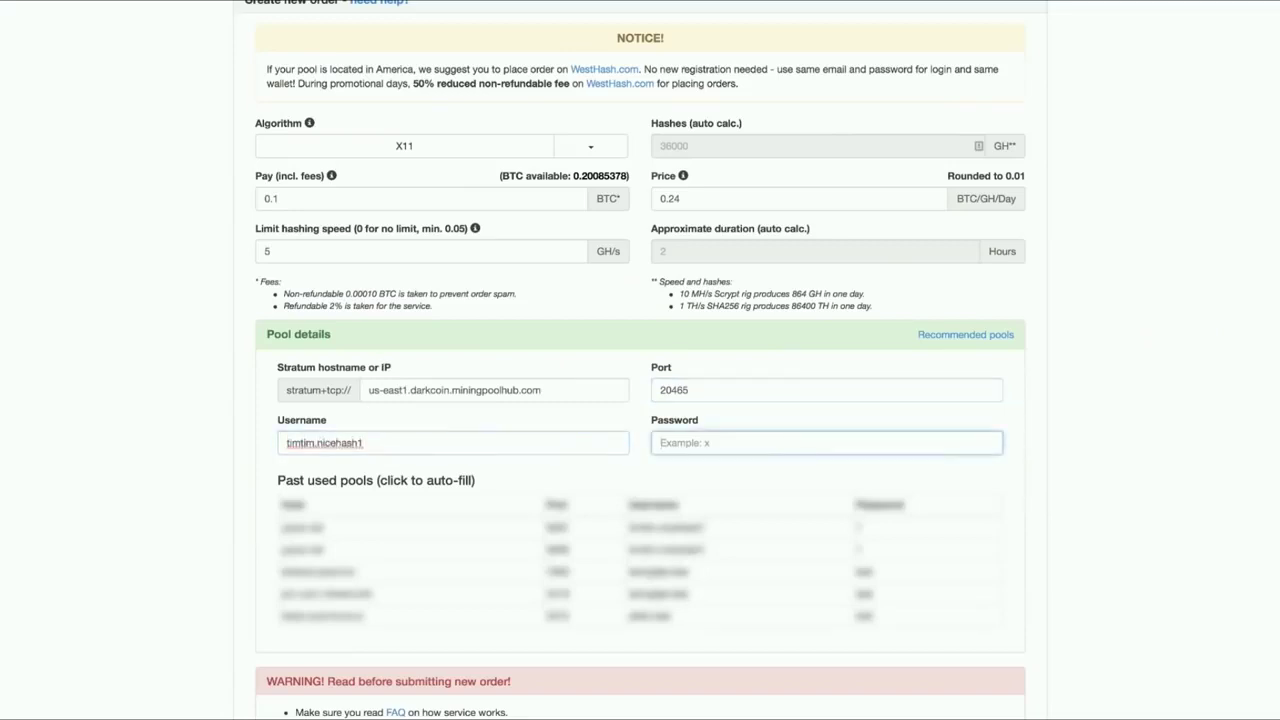
text(1)
click(1185, 472)
scroll(1120, 315, down, 4)
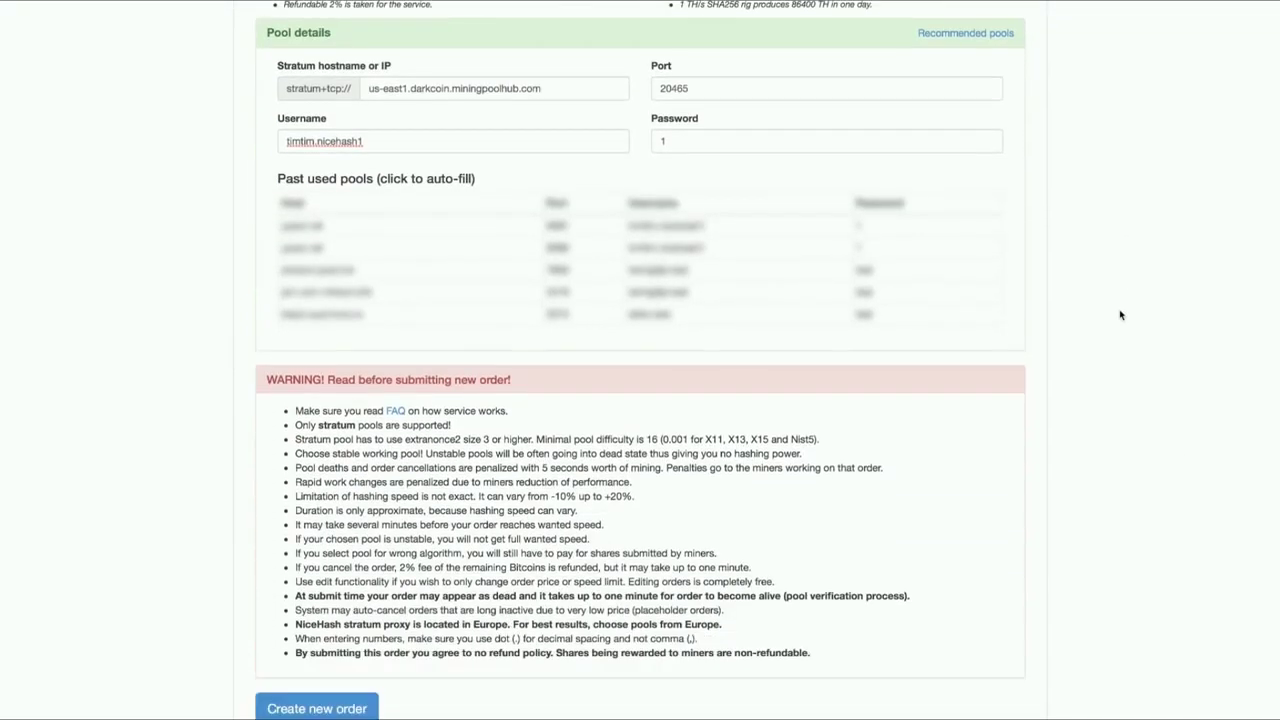
click(362, 609)
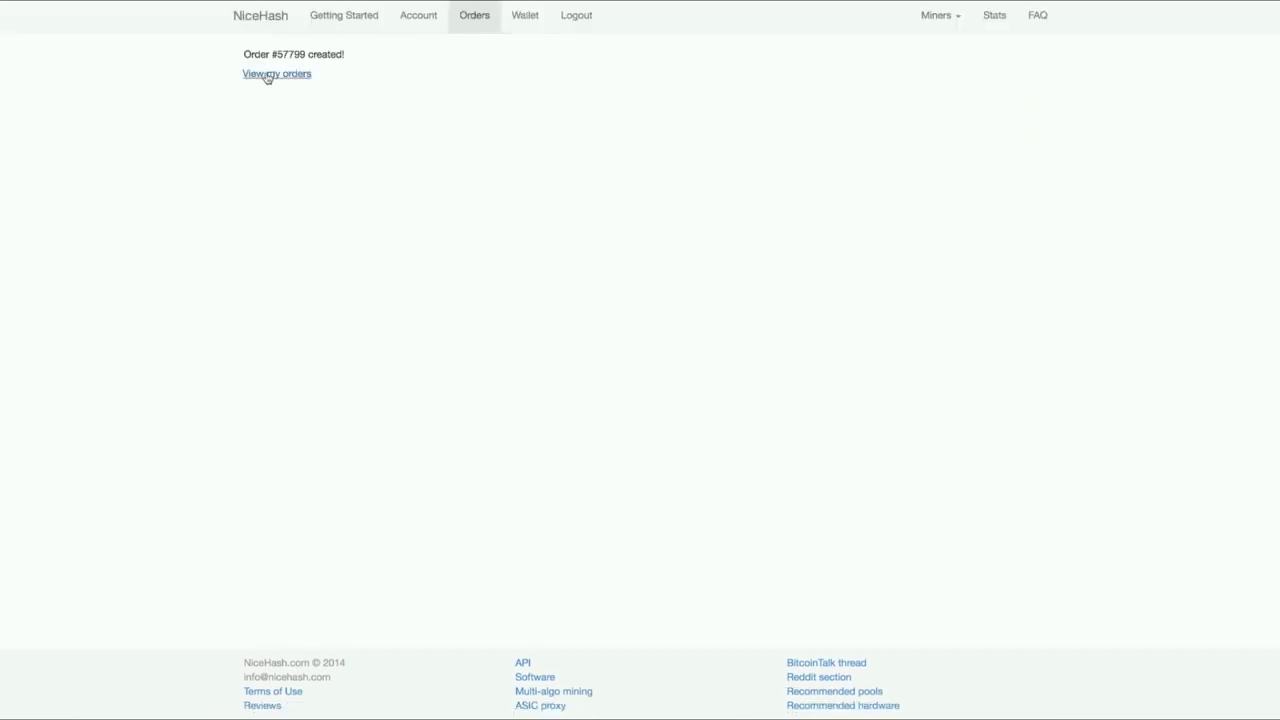
Go from the order-created page to the list of active orders.
click(267, 75)
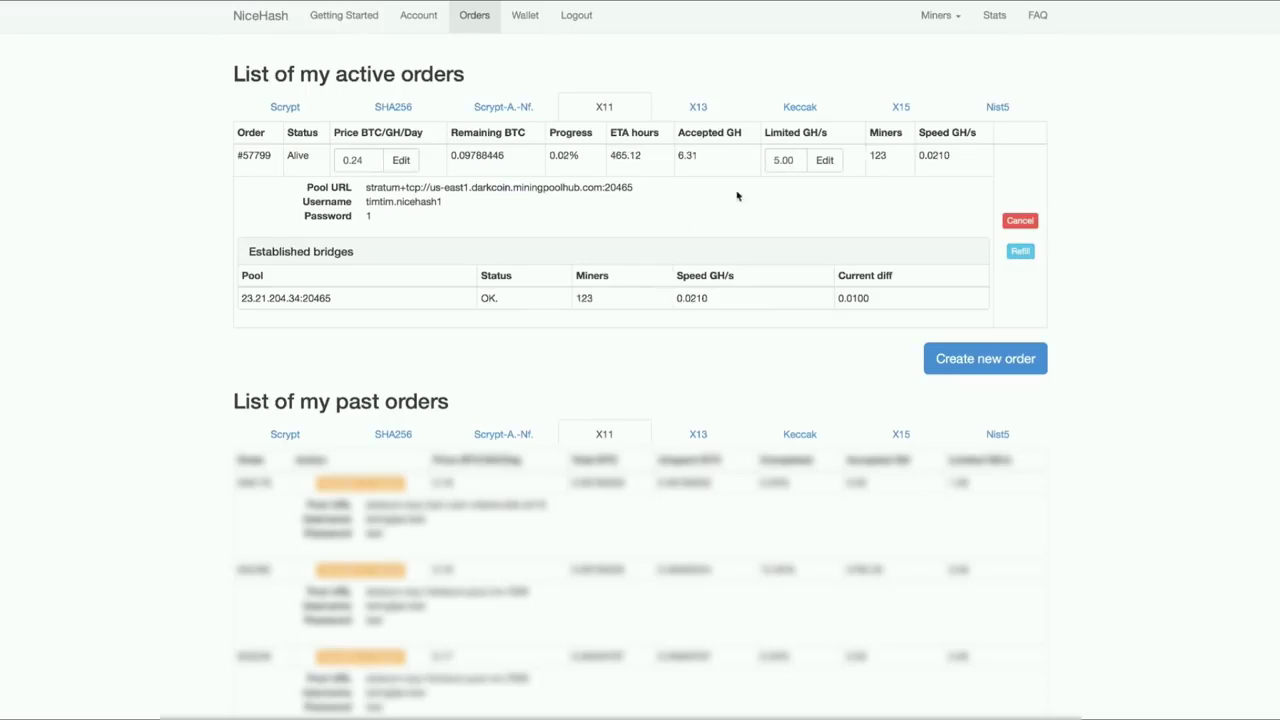
Lower the X11 order's speed limit from 5.00 to 1 GH/s, confirm, and check the 0.9573 GH/s speed.
double_click(785, 158)
text(1)
click(825, 162)
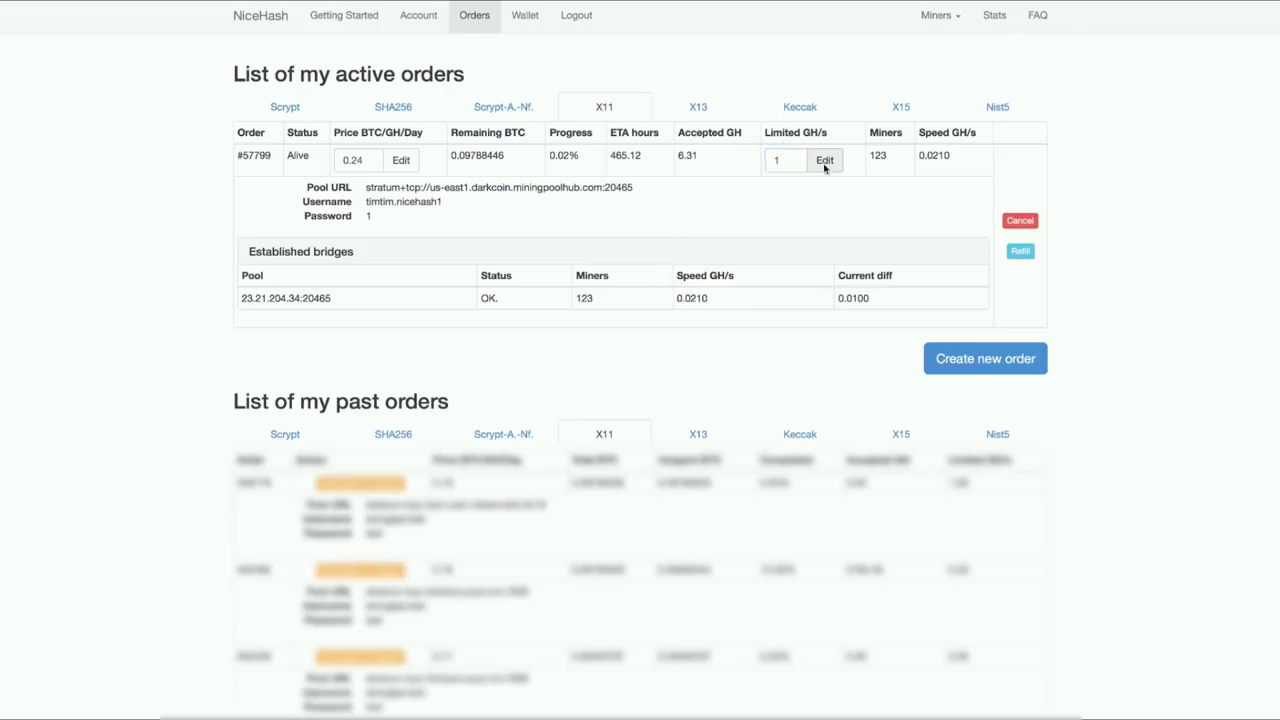
click(742, 189)
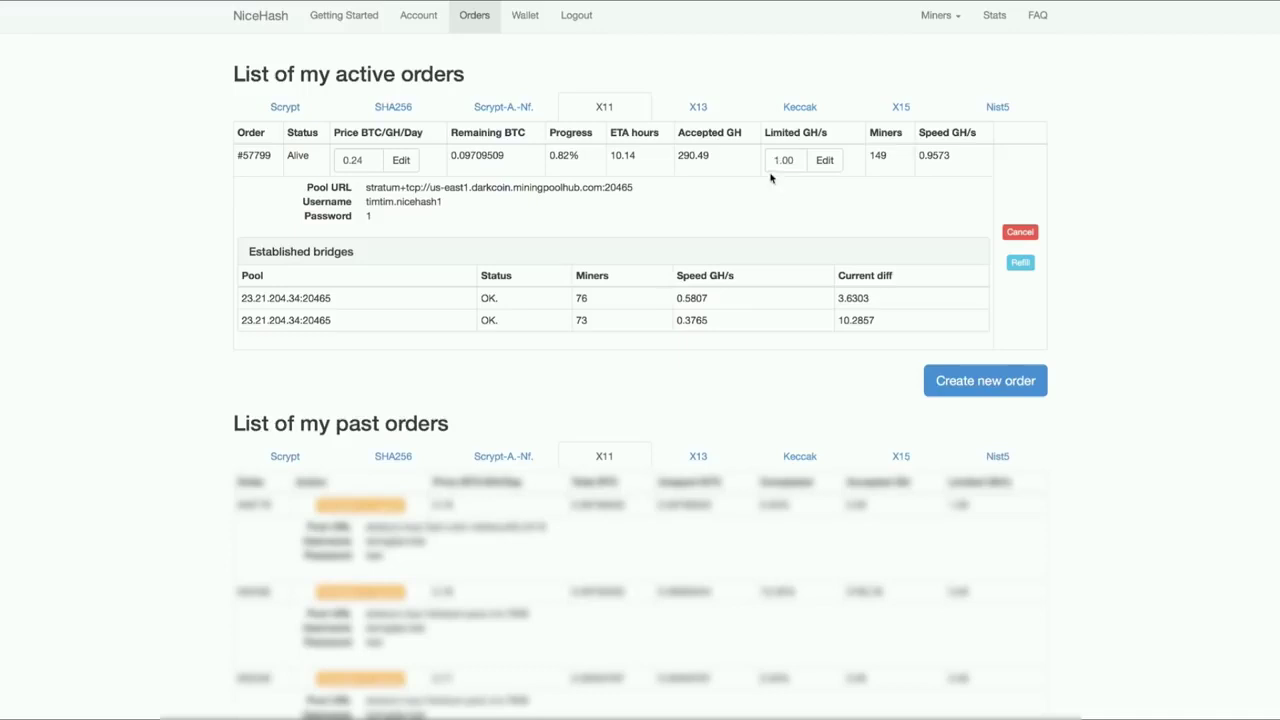
triple_click(928, 156)
click(940, 200)
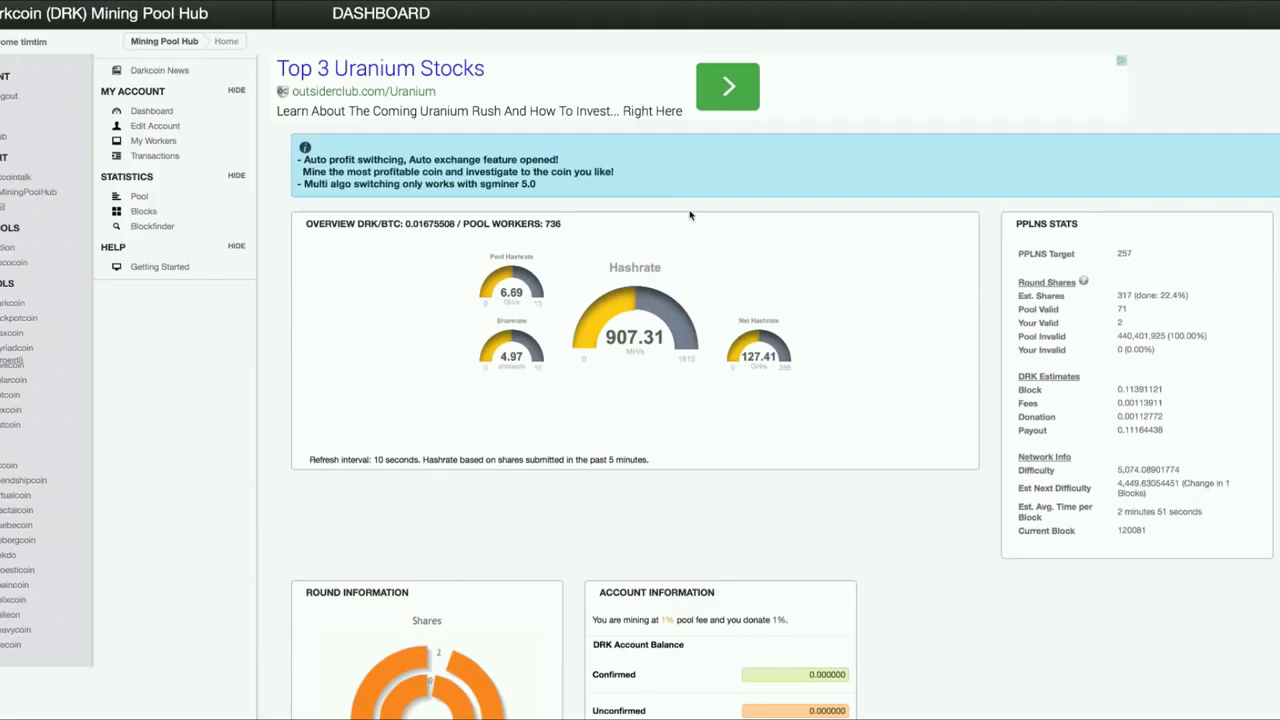
scroll(686, 272, down, 1)
scroll(686, 272, down, 1)
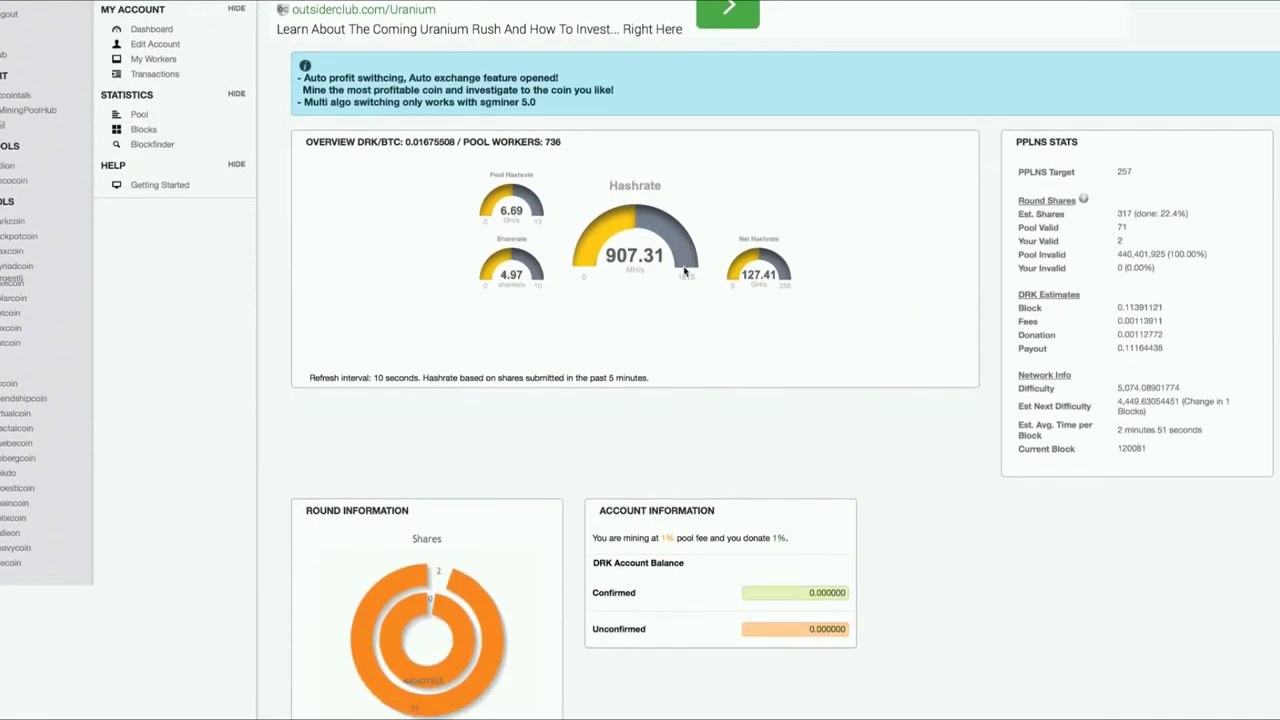
scroll(686, 272, up, 1)
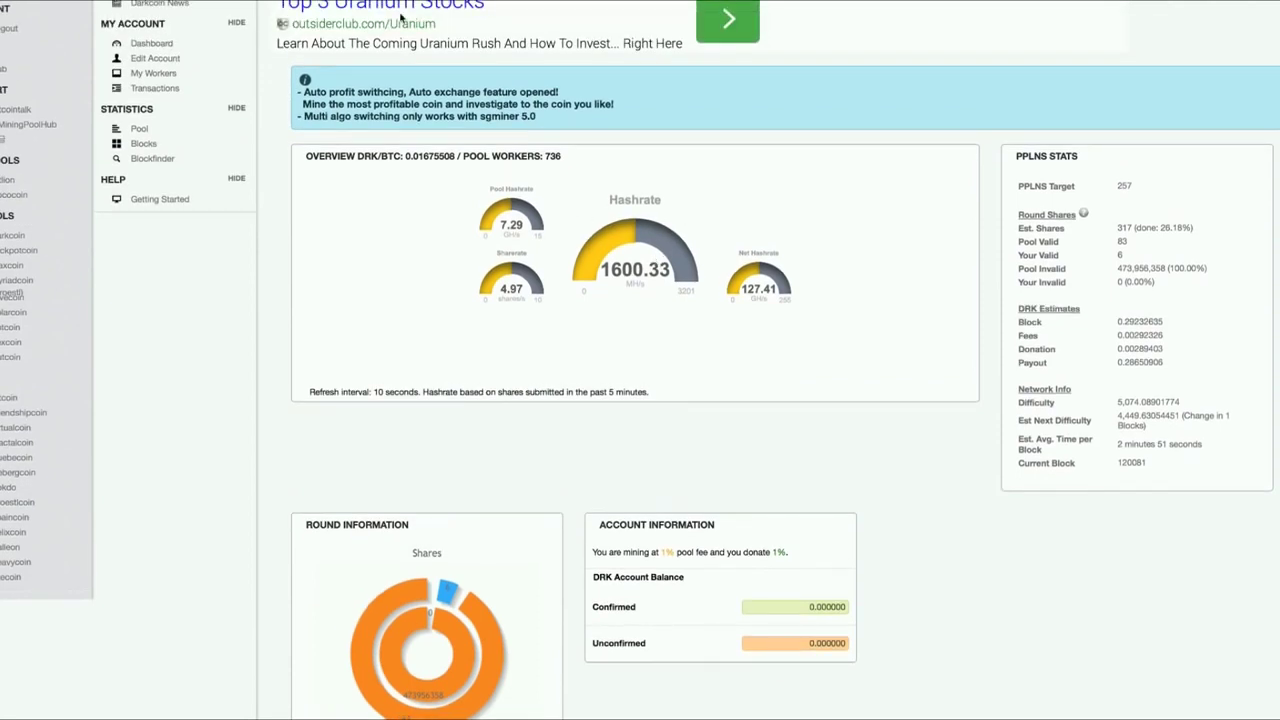
scroll(617, 268, up, 1)
scroll(619, 270, down, 1)
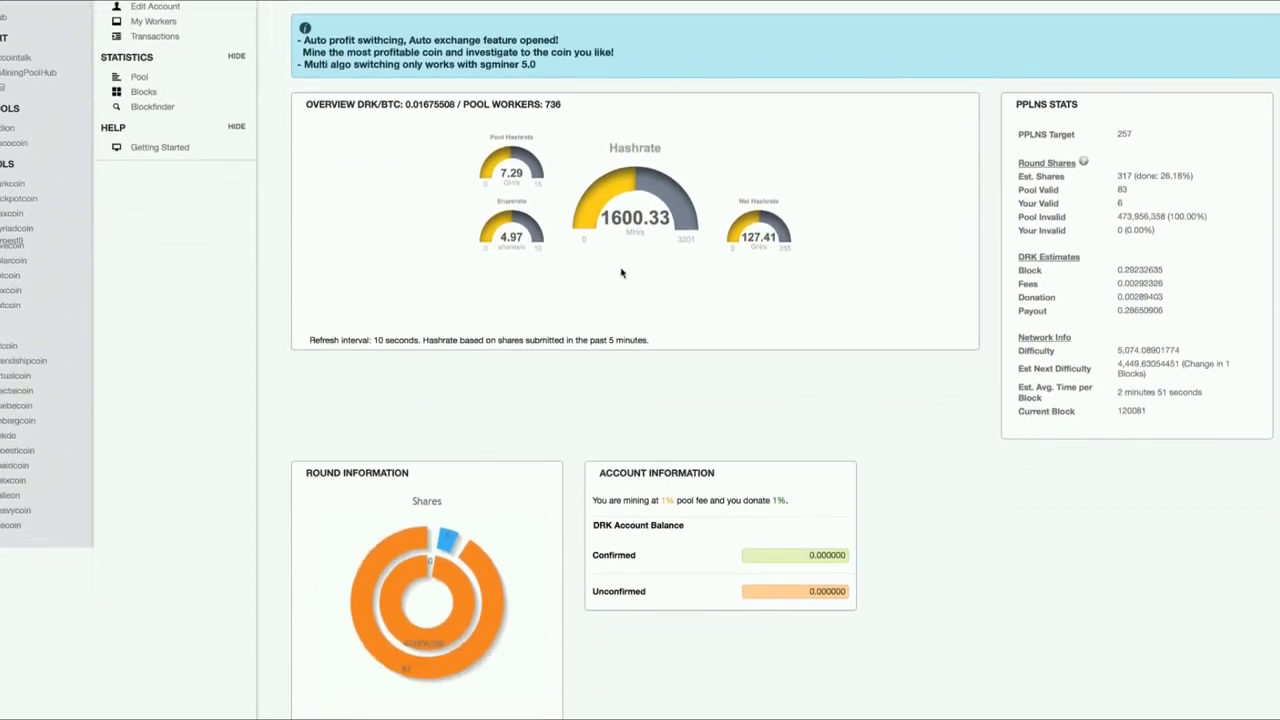
scroll(621, 271, up, 1)
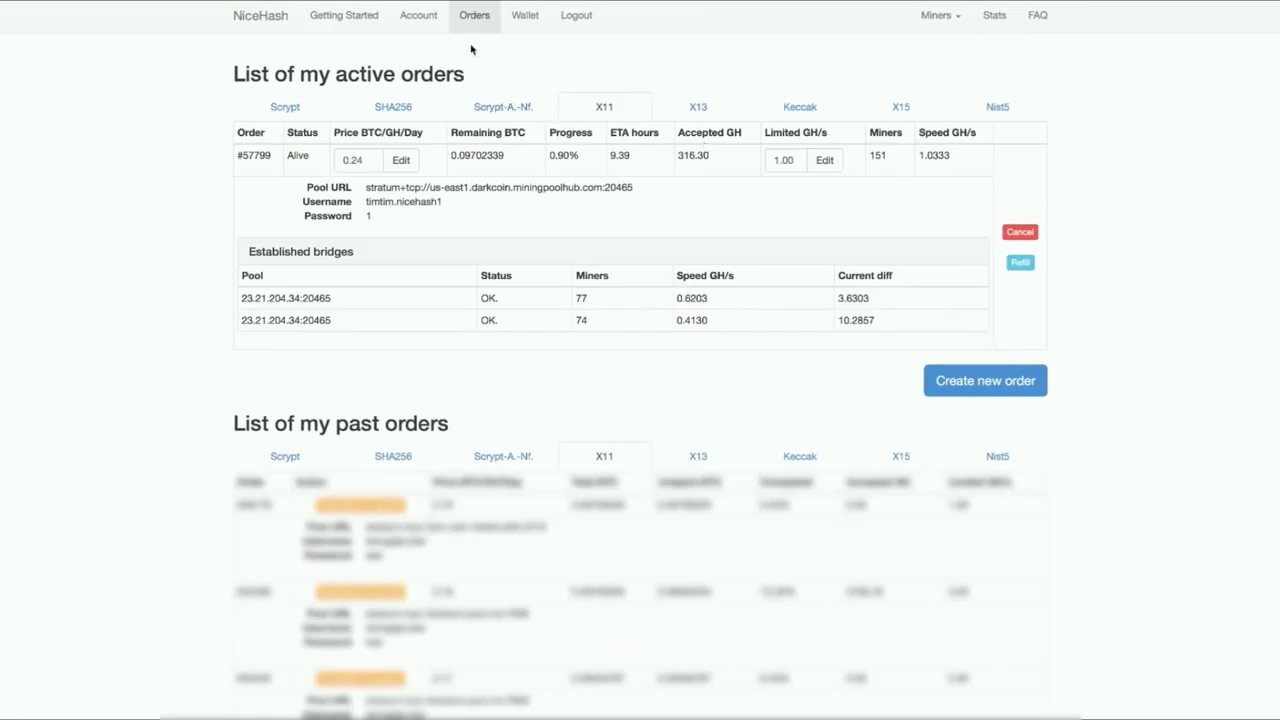
click(258, 18)
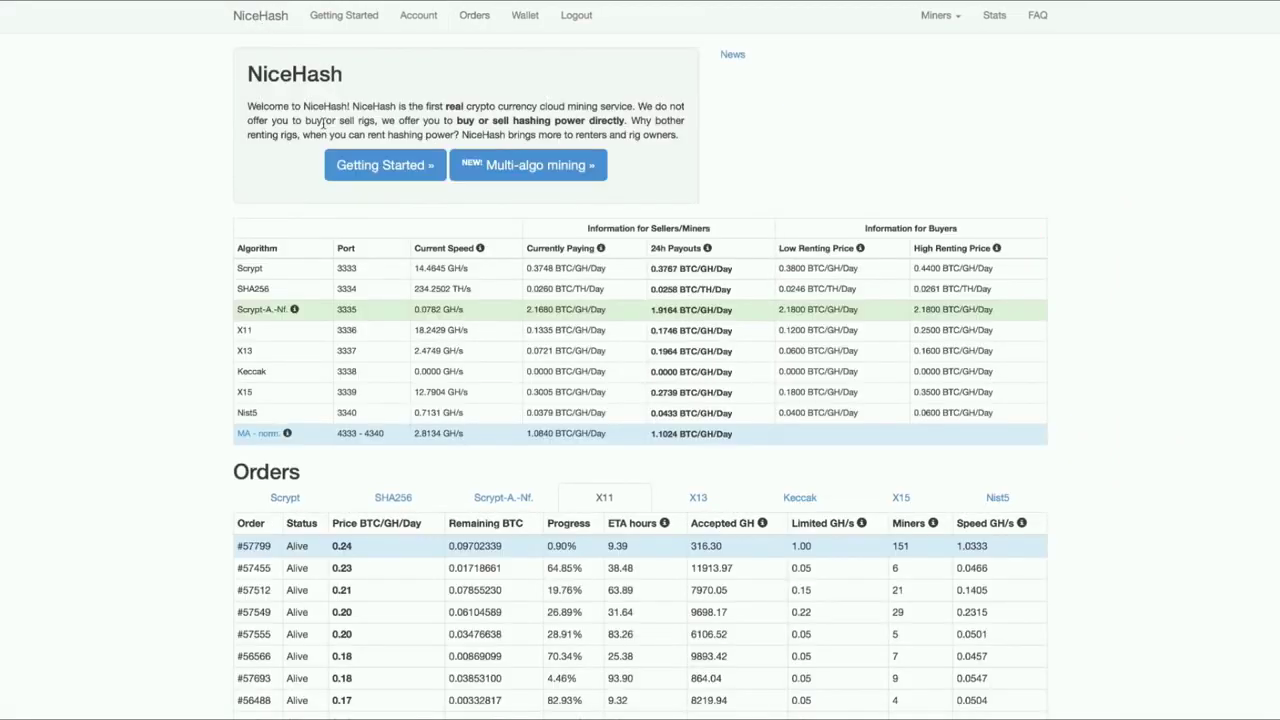
scroll(322, 120, down, 2)
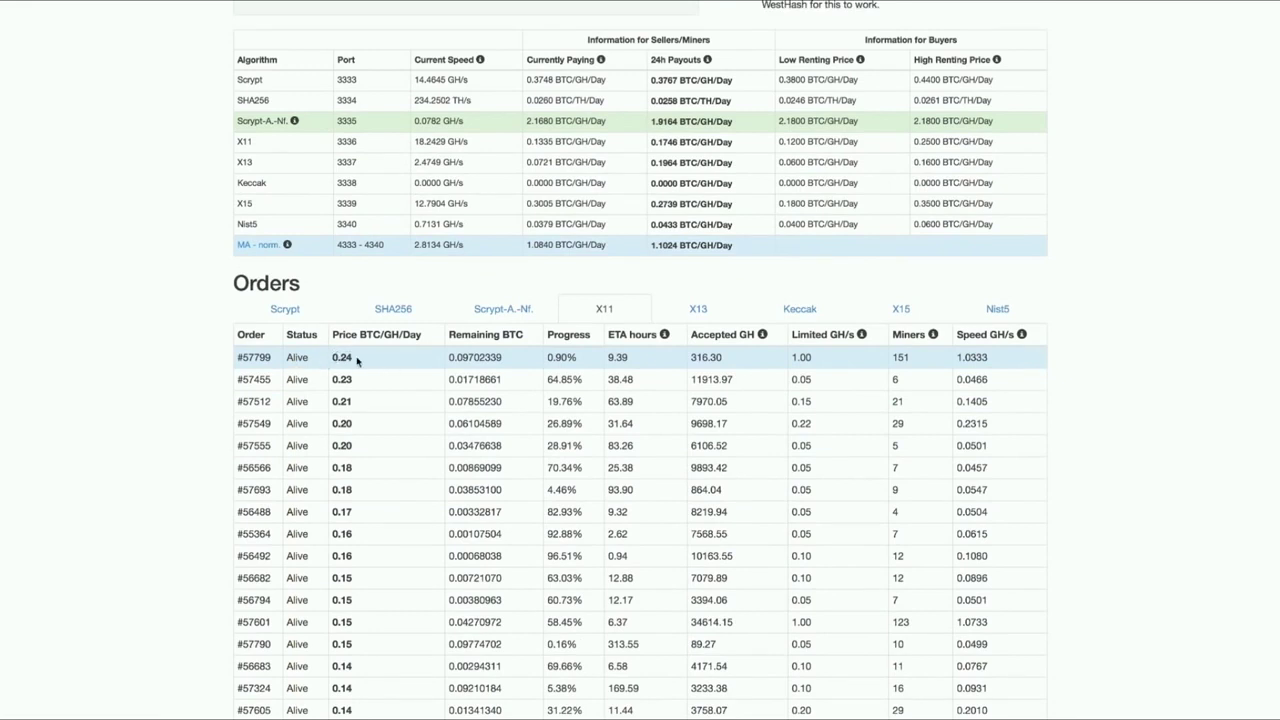
scroll(372, 362, up, 1)
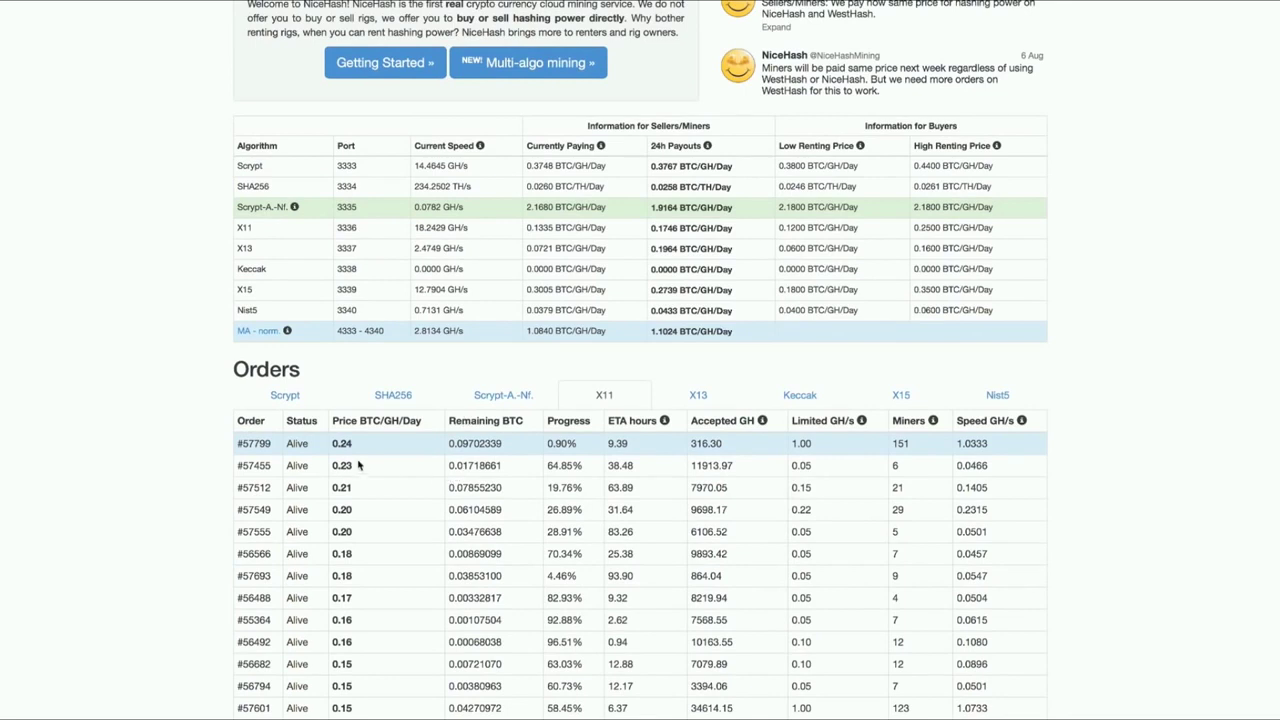
scroll(353, 450, up, 1)
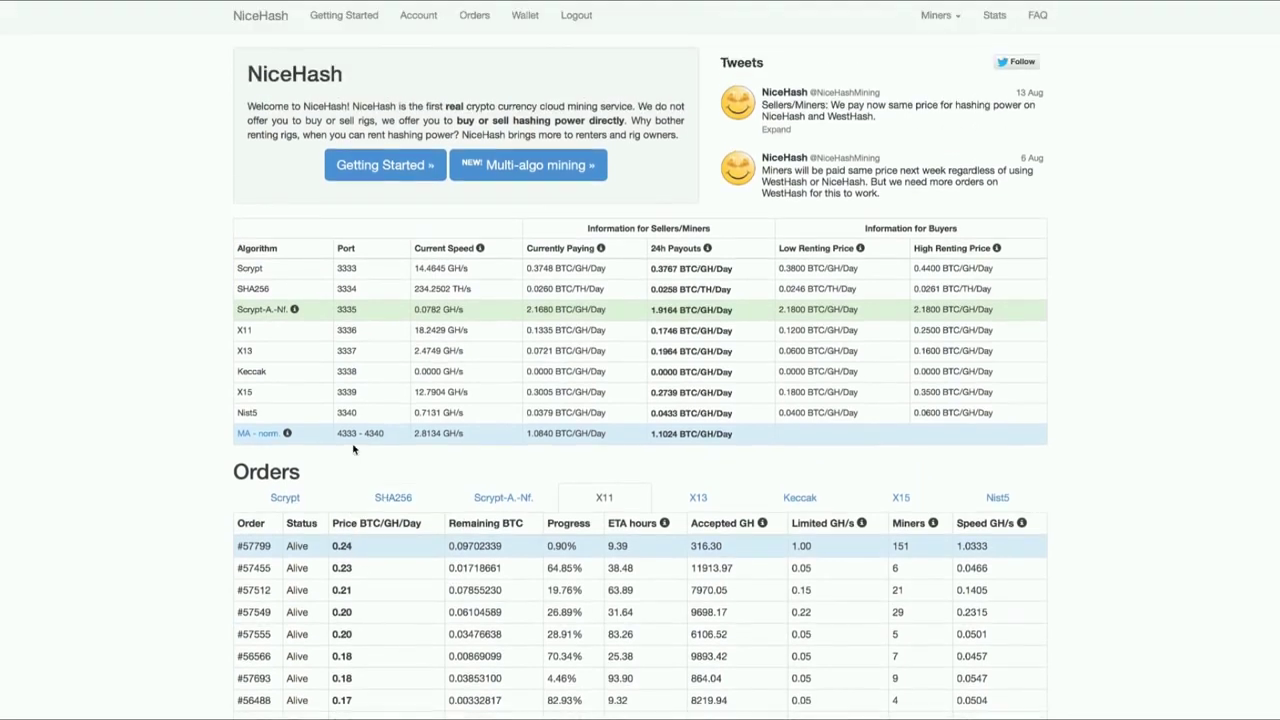
click(476, 14)
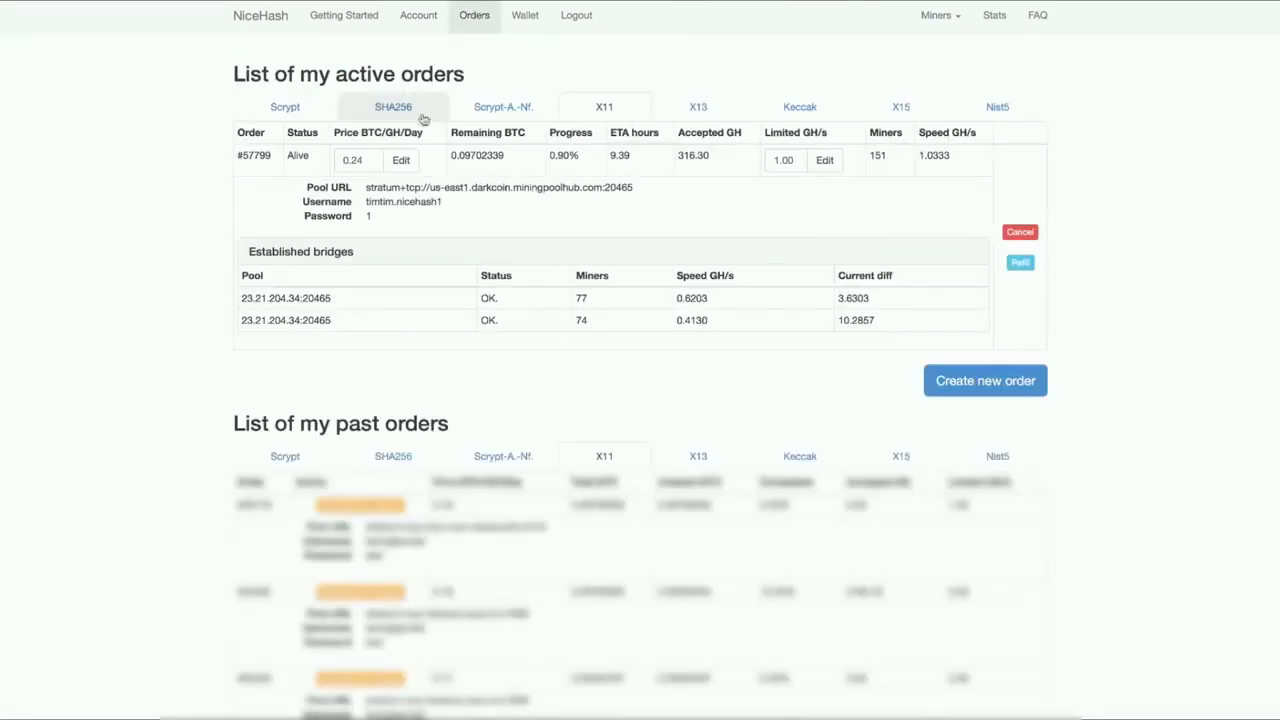
click(368, 163)
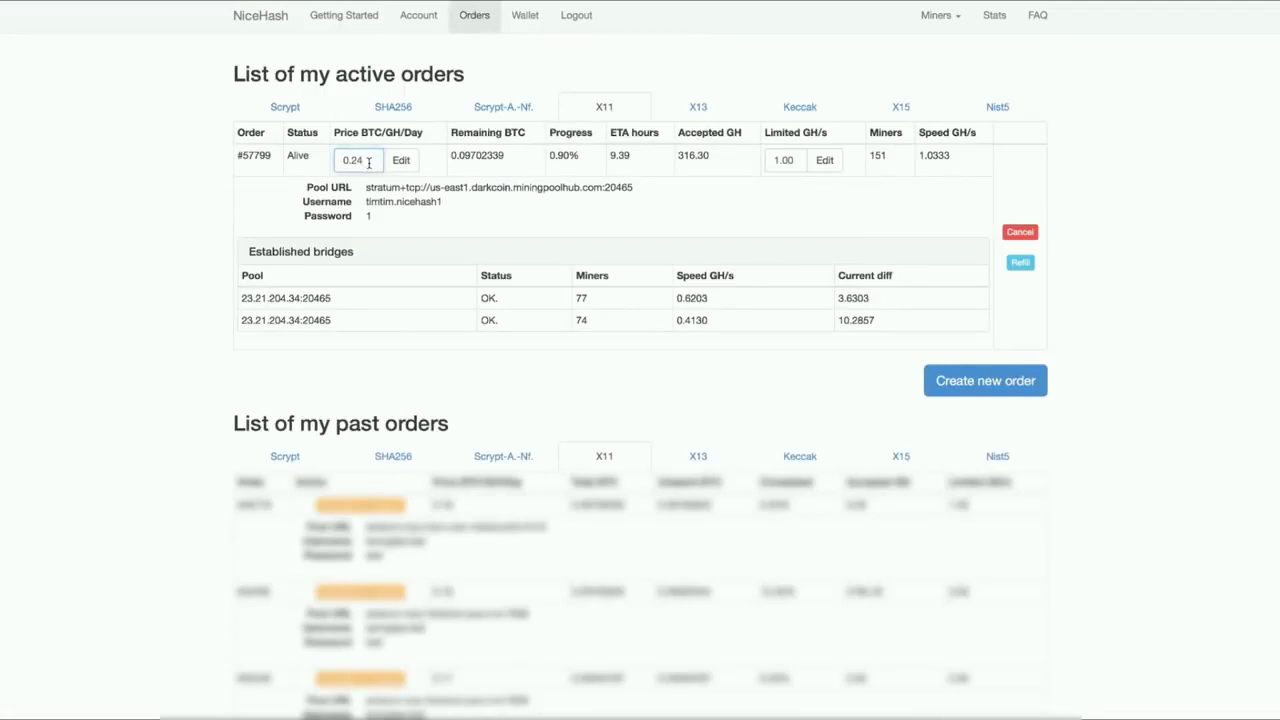
key(BackSpace)
key(BackSpace)
double_click(785, 161)
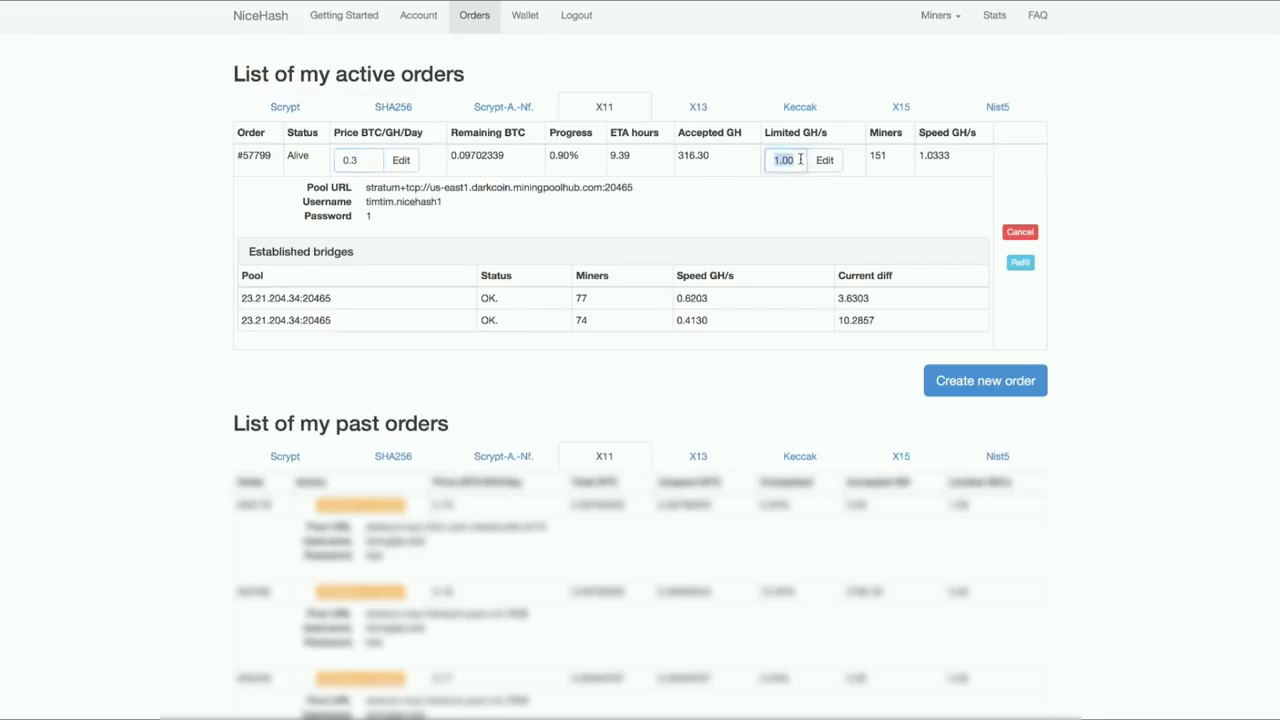
click(790, 186)
Check Scrypt prices on the home page, then start a new hash-power order.
click(251, 28)
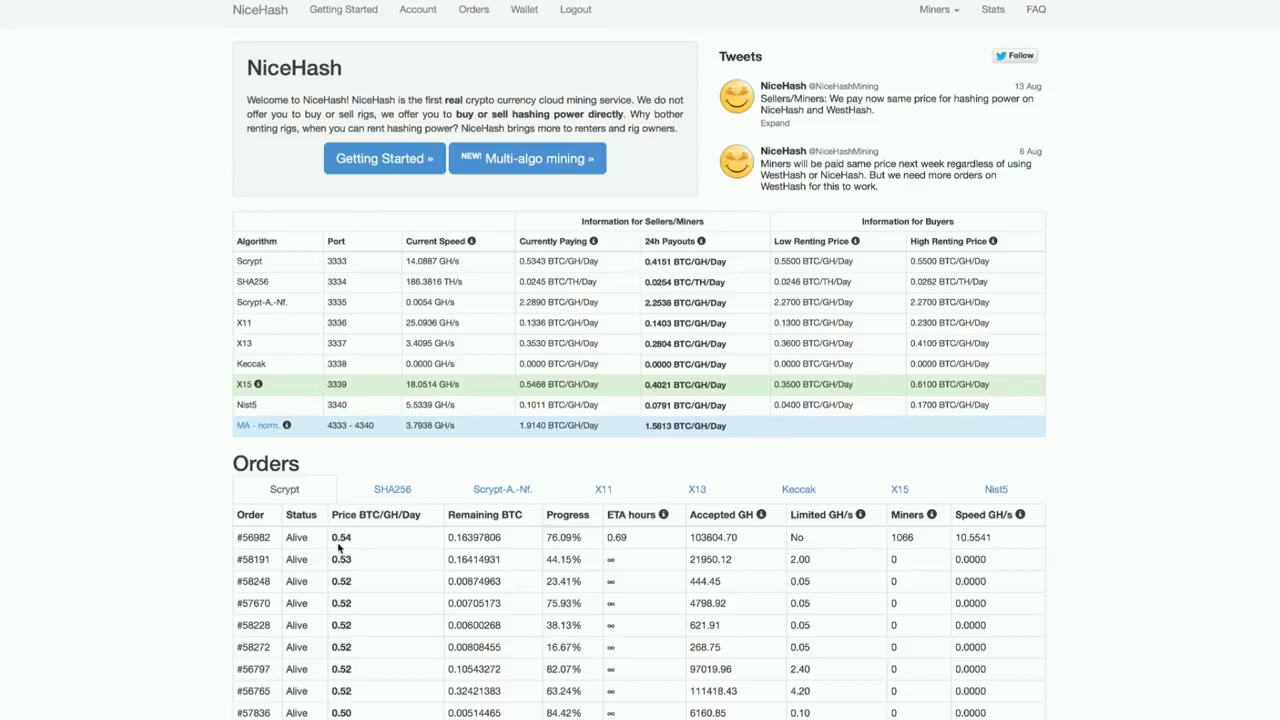
click(474, 12)
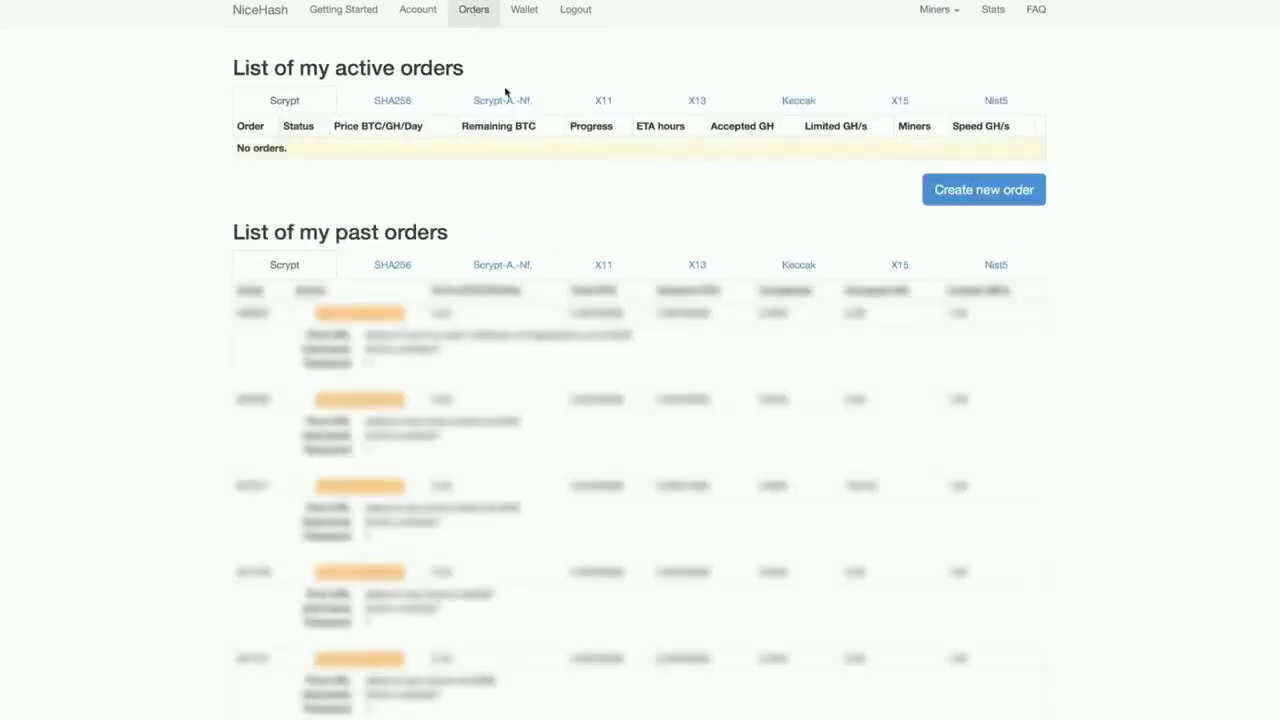
click(941, 187)
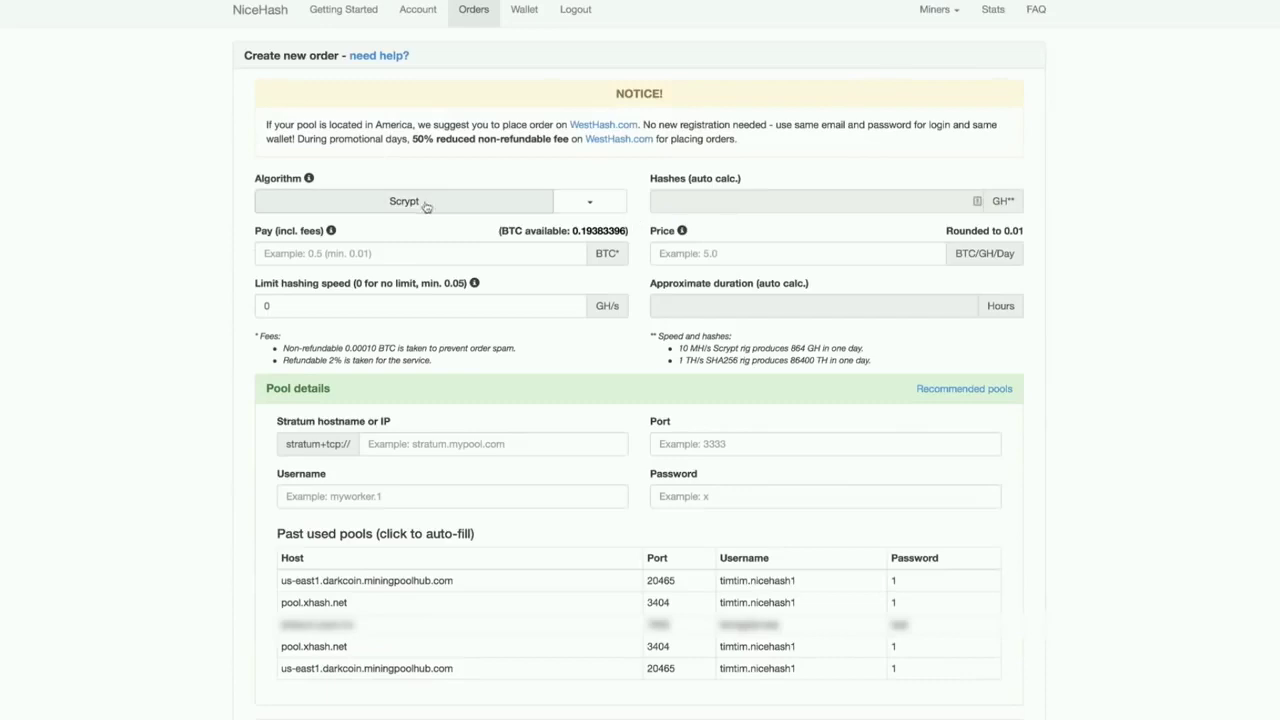
Enter pay 0.1 BTC, speed limit 1 GH/s and price 0.55.
click(497, 245)
text(0.1)
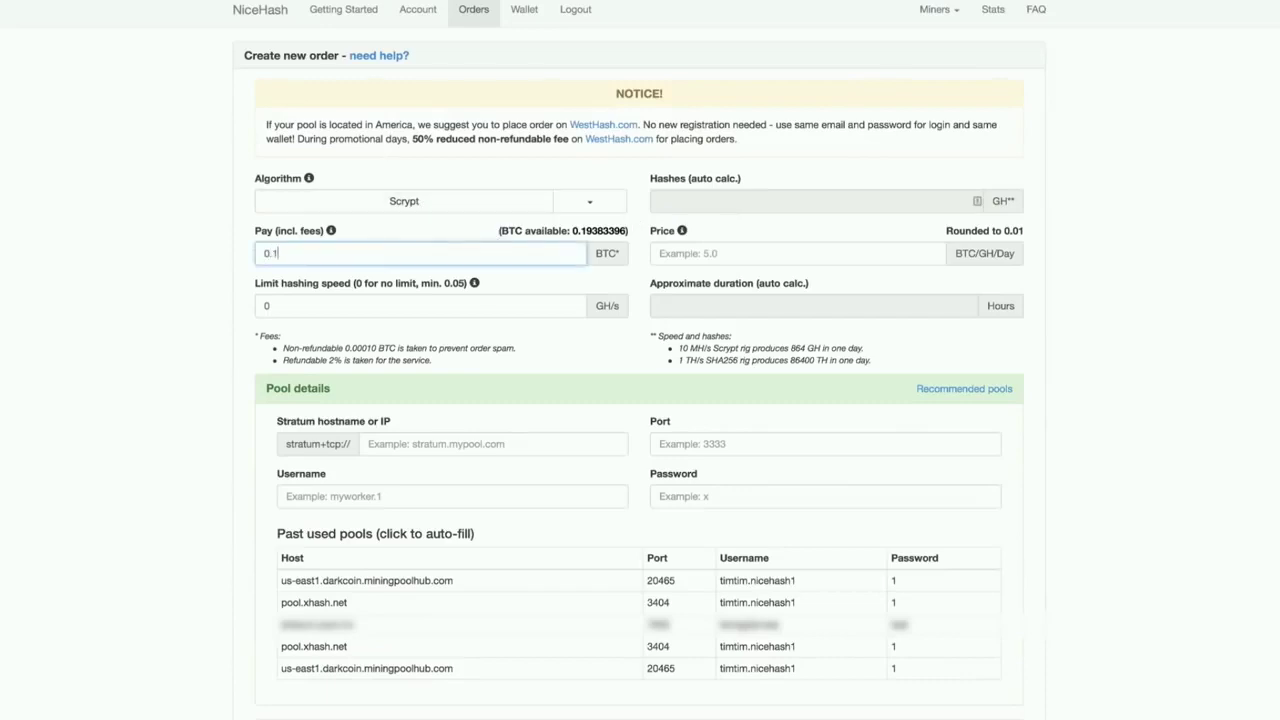
click(472, 304)
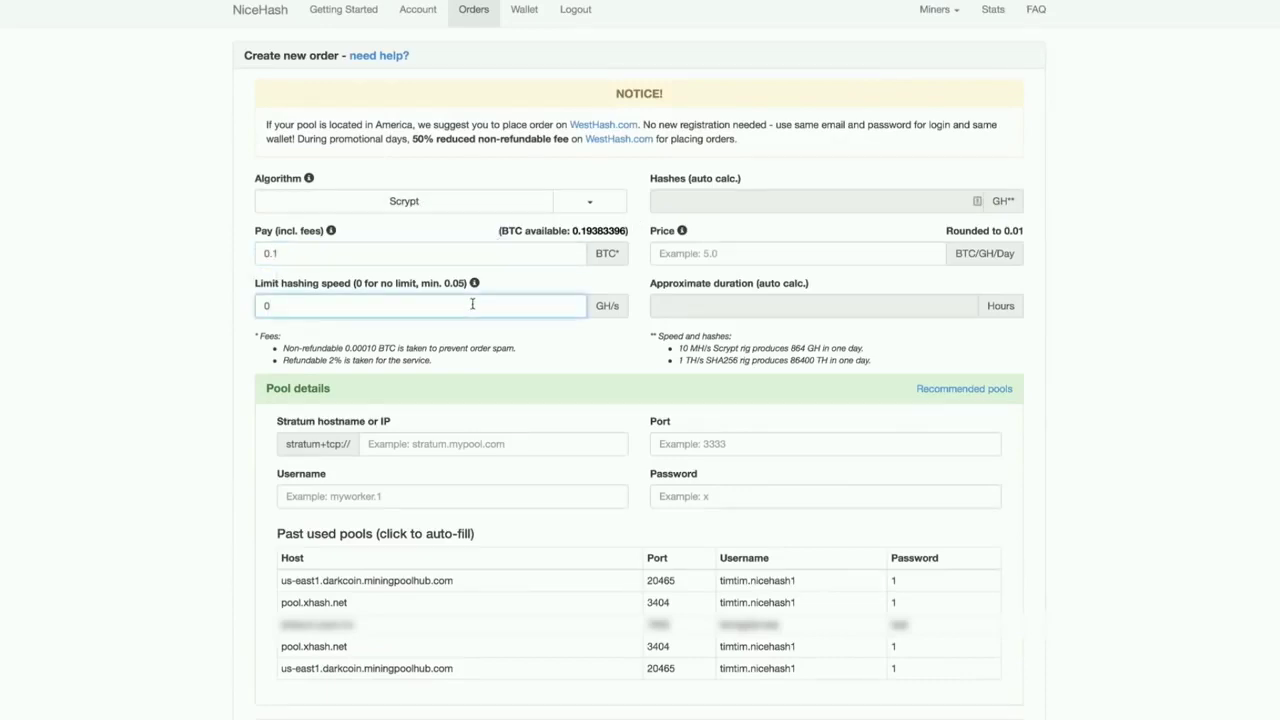
key(BackSpace)
text(1)
click(745, 259)
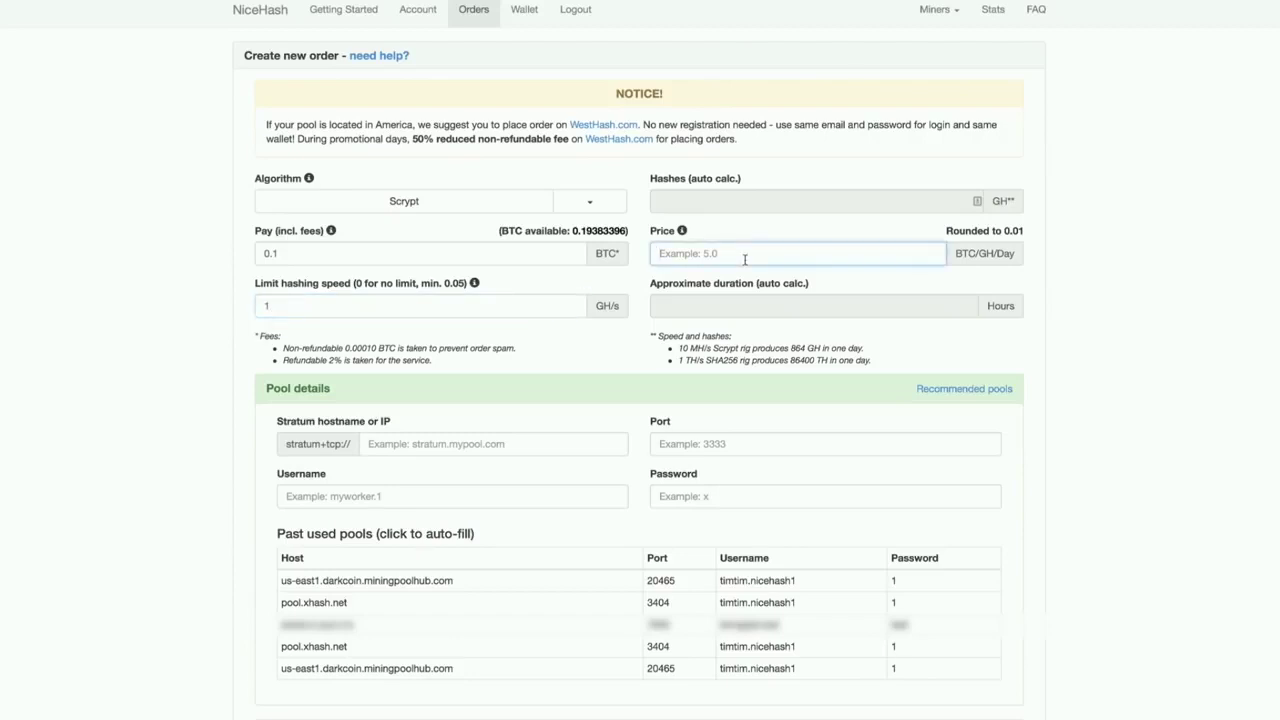
text(0.55)
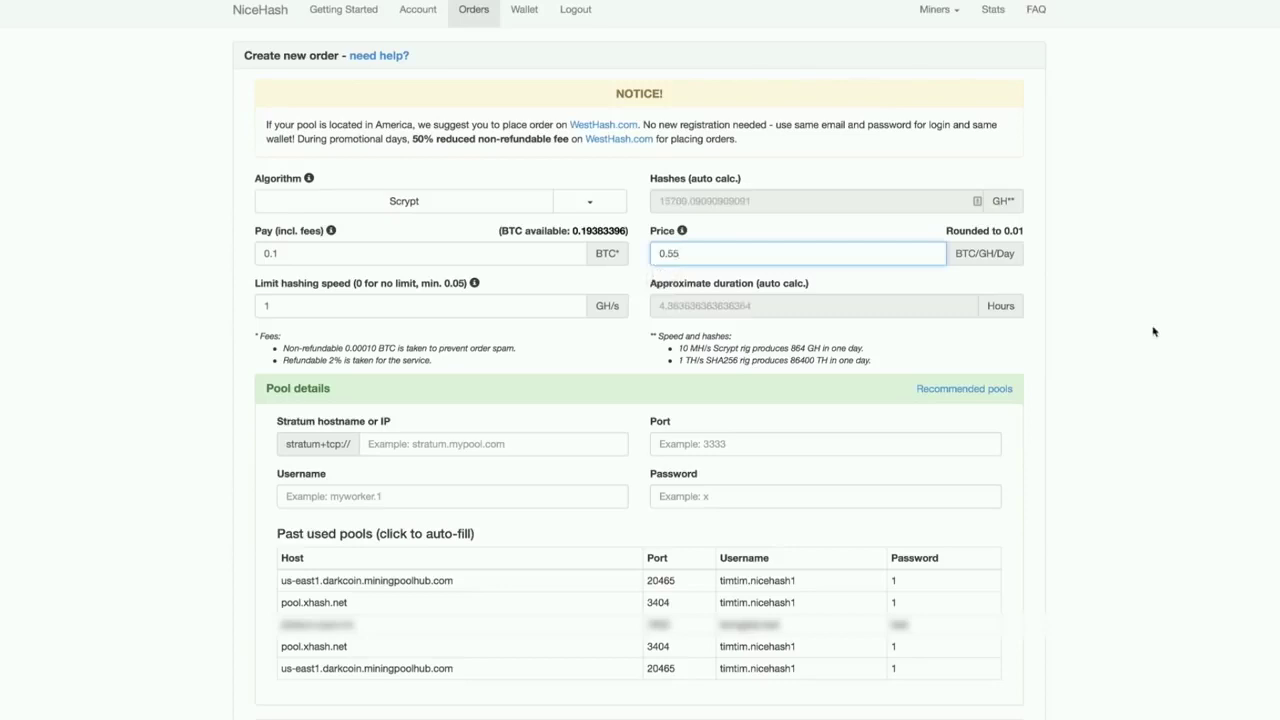
click(688, 337)
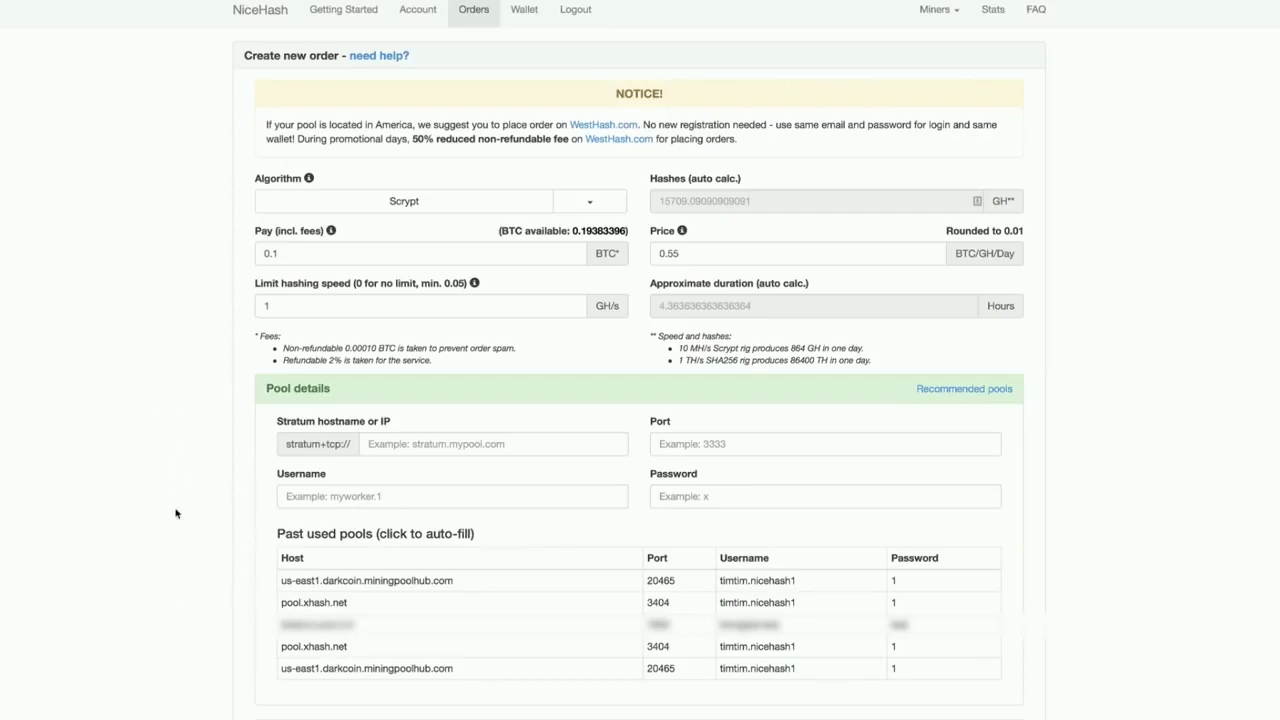
Fill the pool details from the pool.xhash.net past-pool entry, port 3404.
click(304, 604)
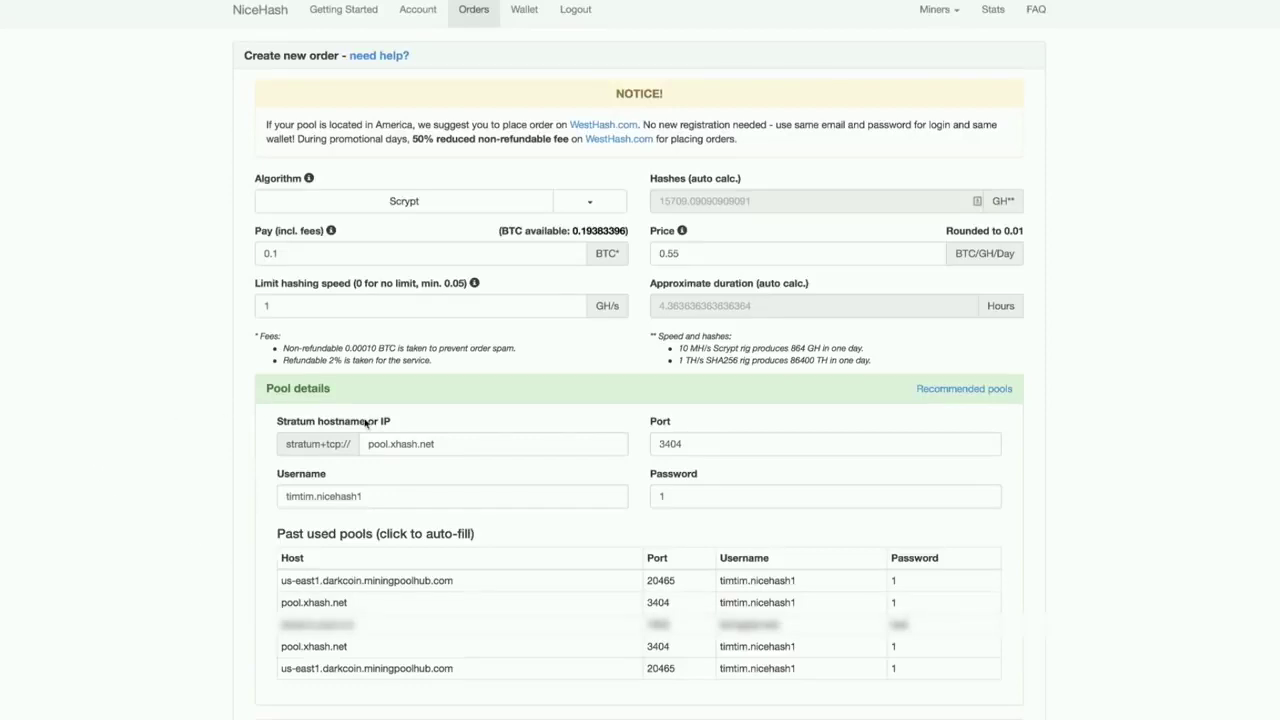
scroll(1138, 327, down, 3)
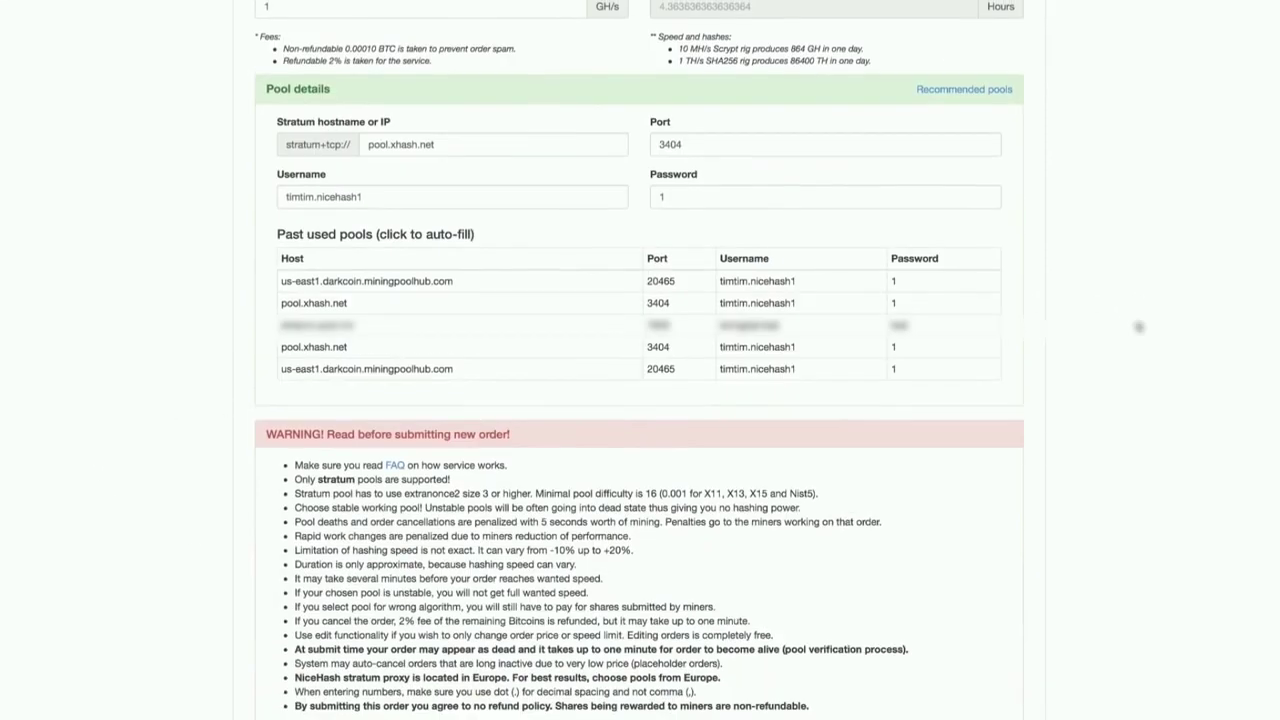
scroll(1138, 327, down, 2)
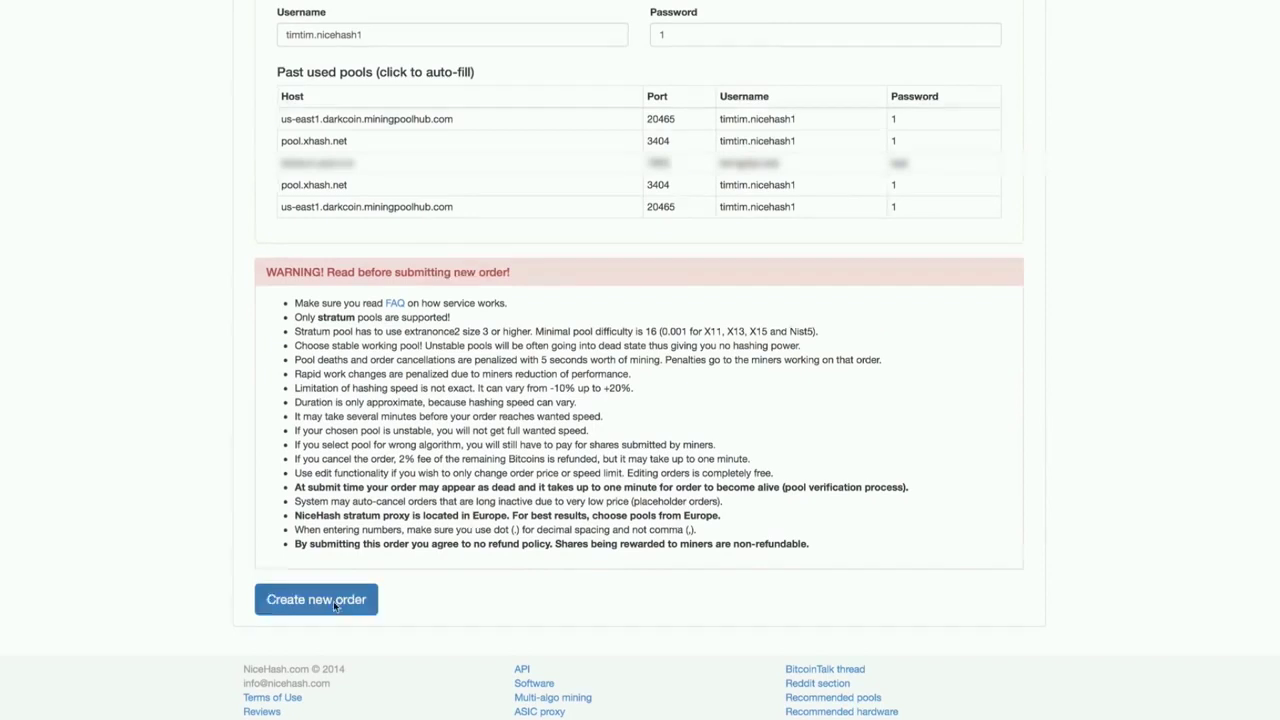
click(316, 599)
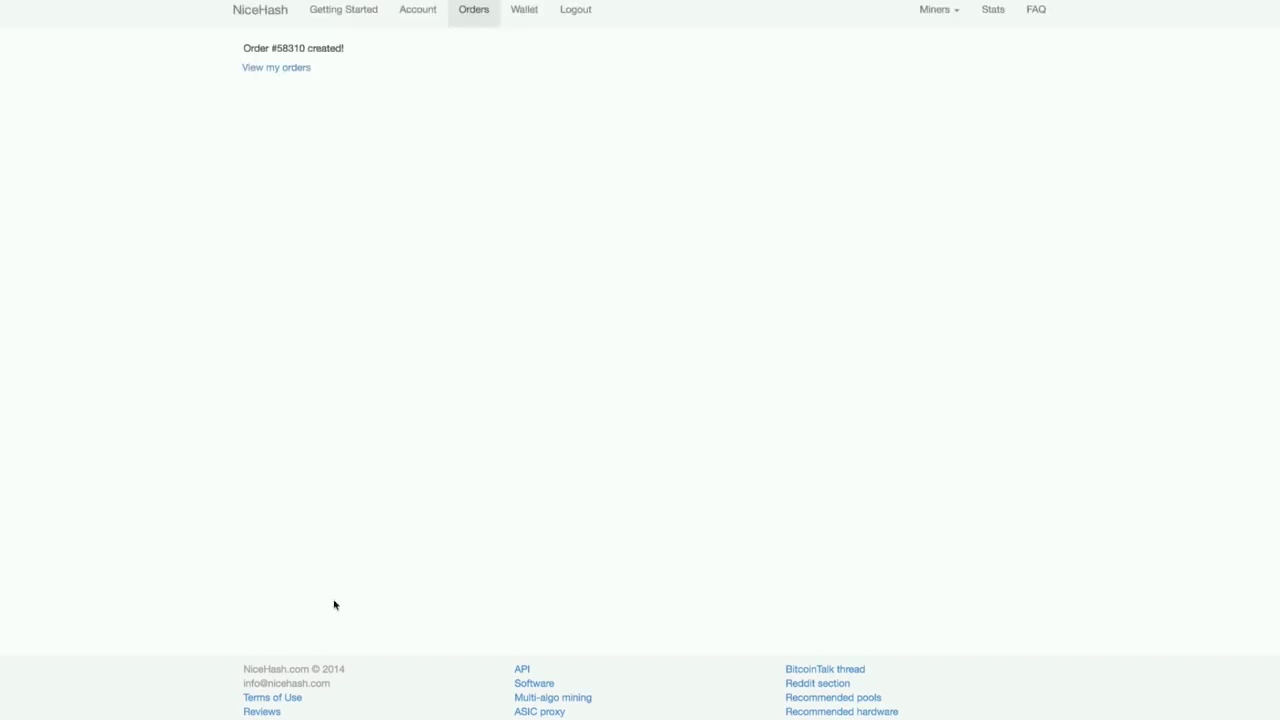
click(297, 69)
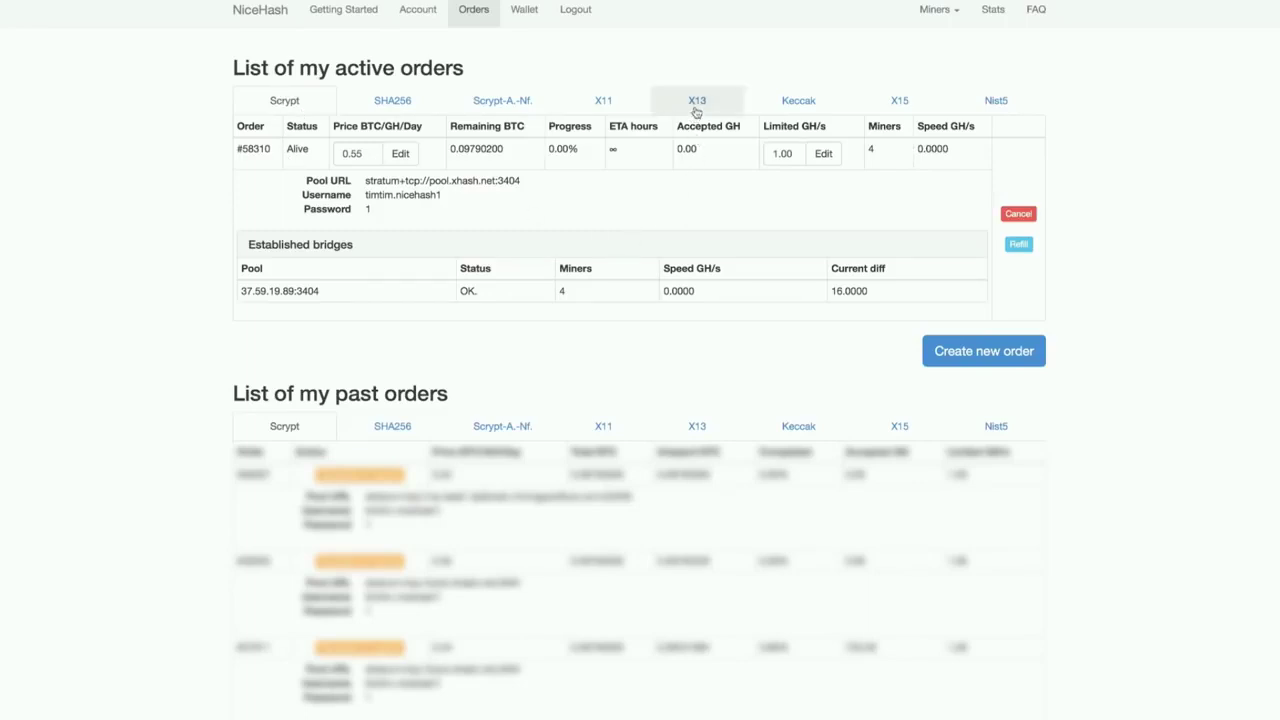
click(590, 101)
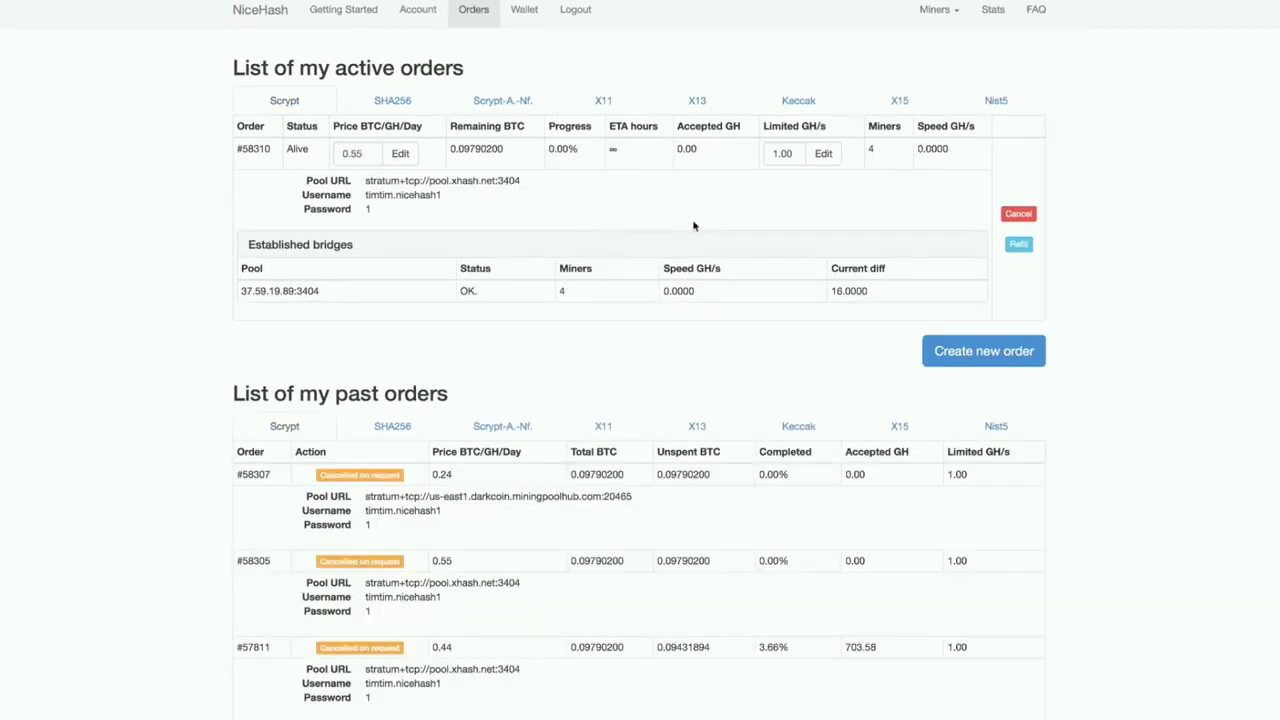
Return to the NiceHash home page via the logo in the nav bar.
click(265, 11)
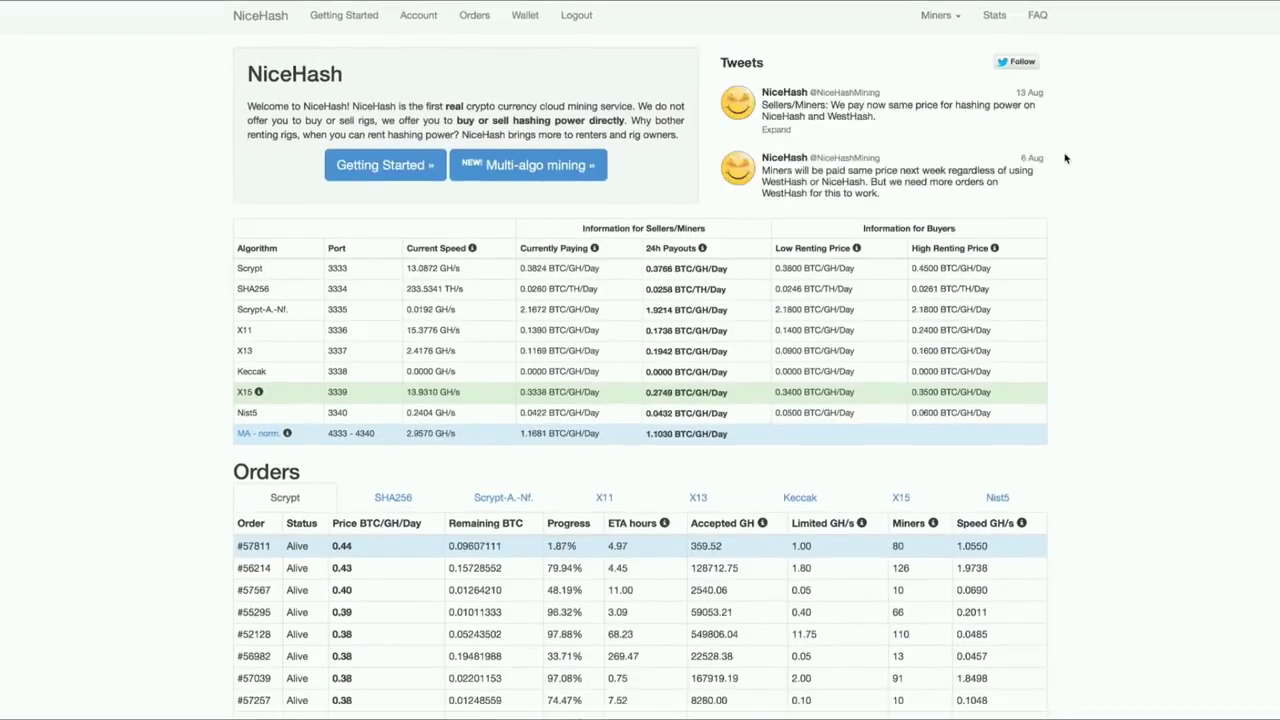